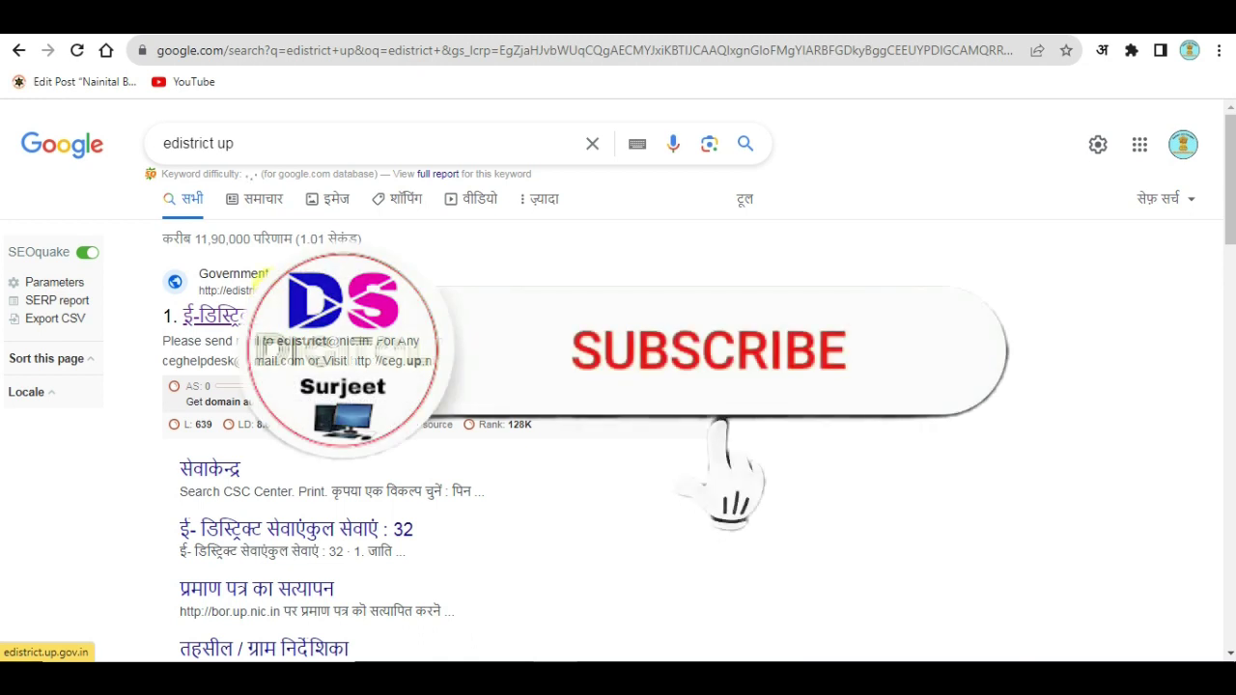
Step: Log in to the UP eDistrict portal as a Csc/eDistrict User, entering the captcha
click(271, 303)
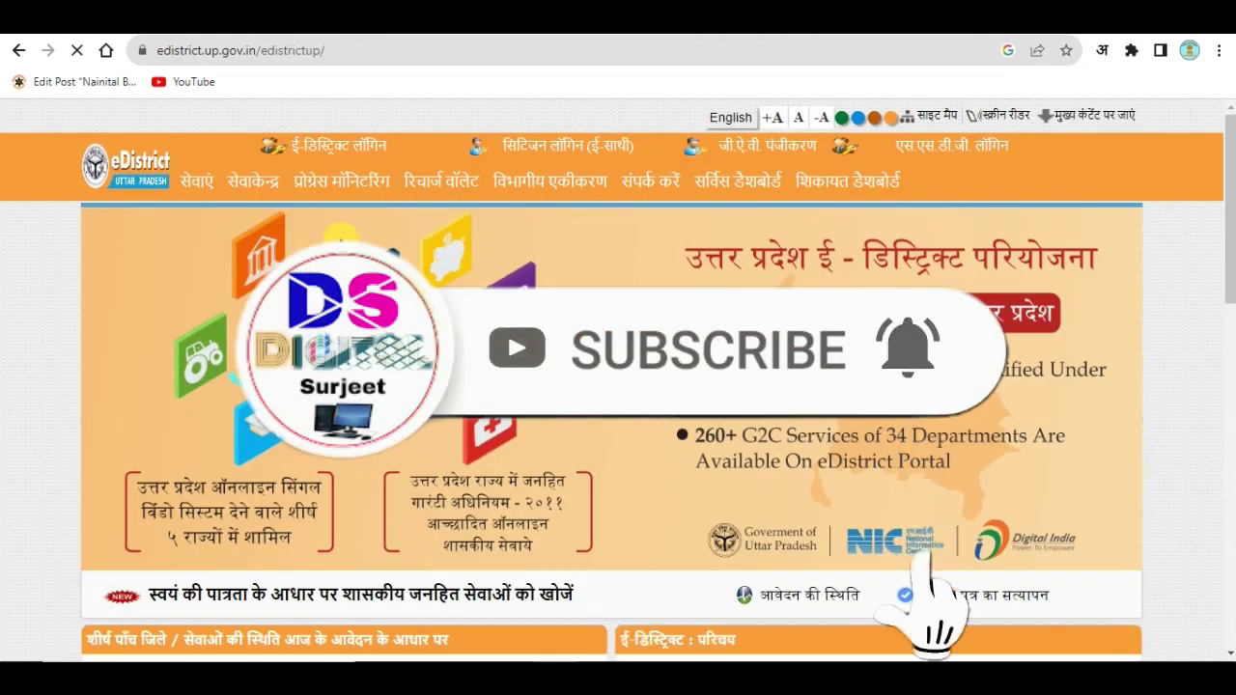
click(337, 145)
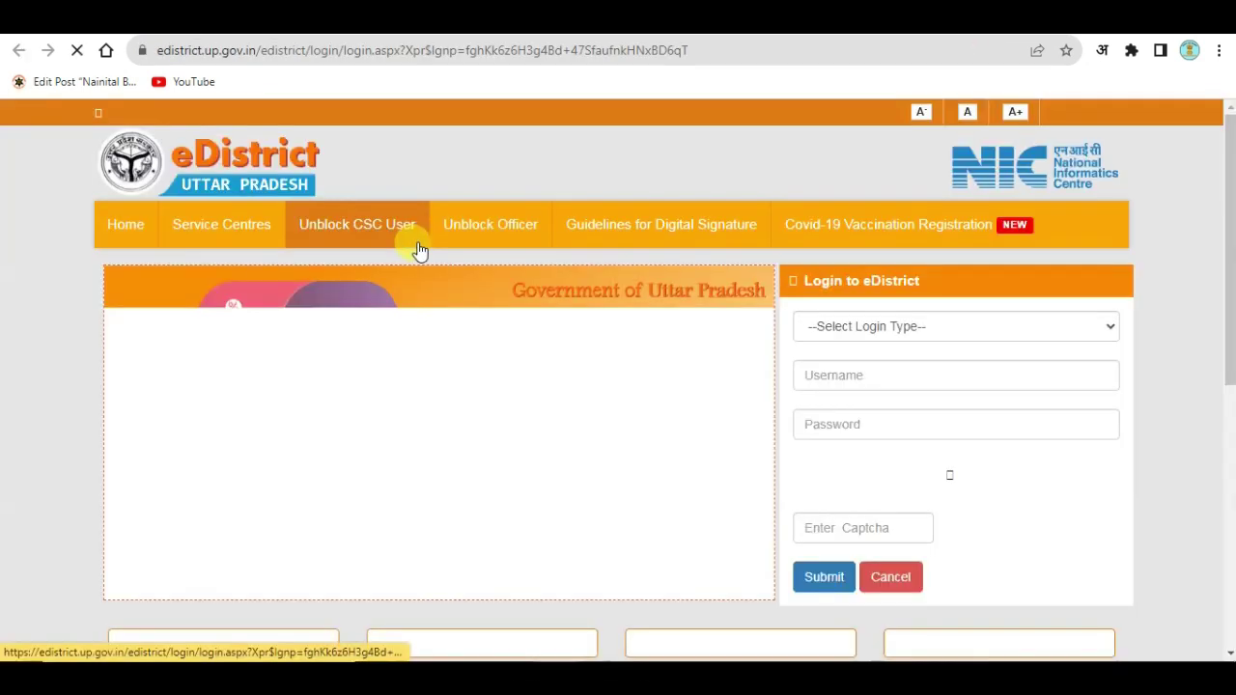
click(871, 324)
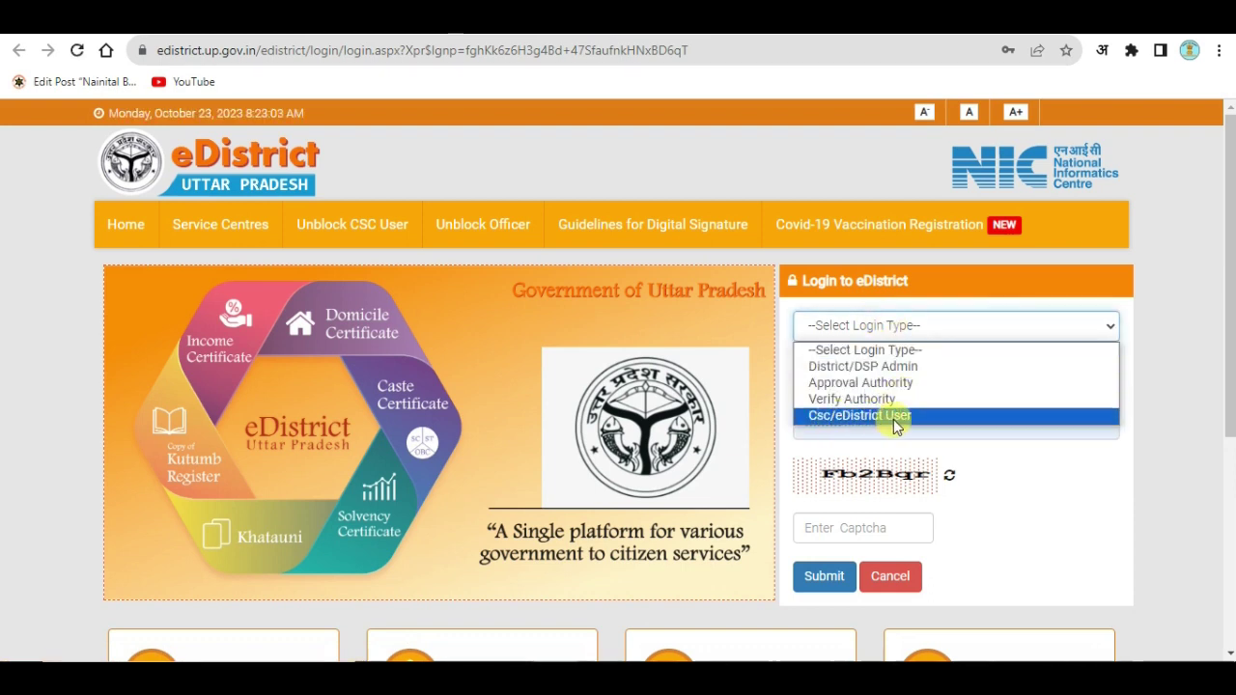
click(890, 417)
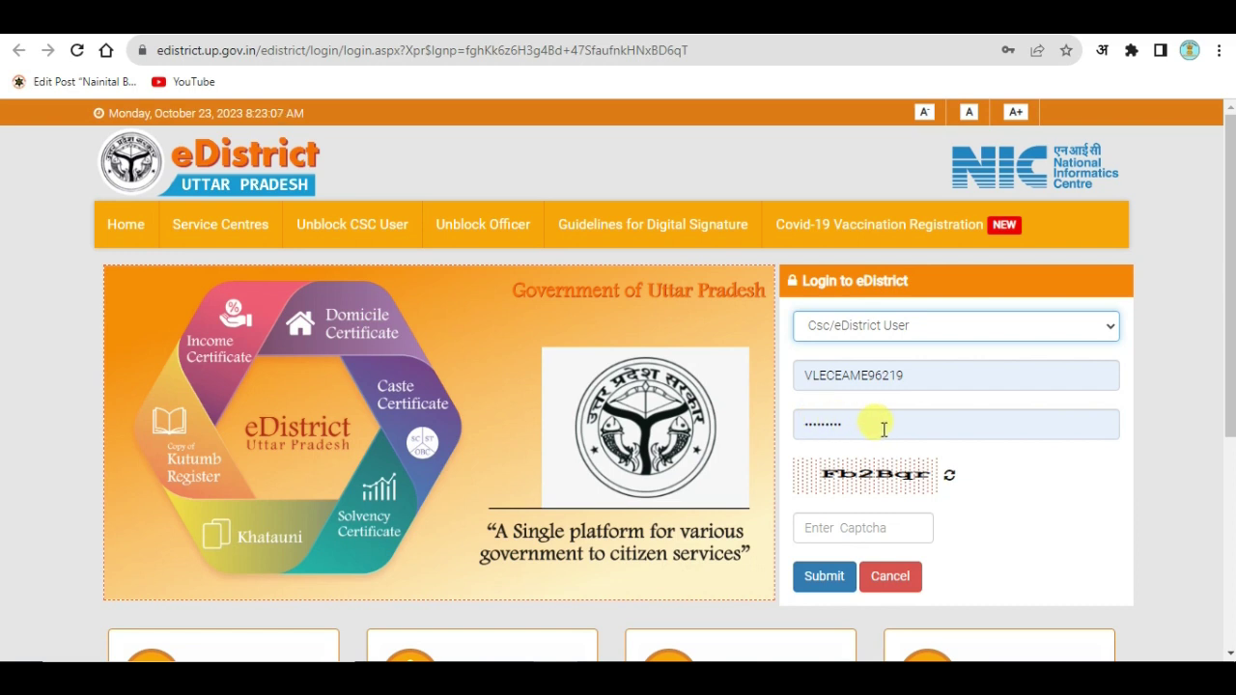
click(846, 527)
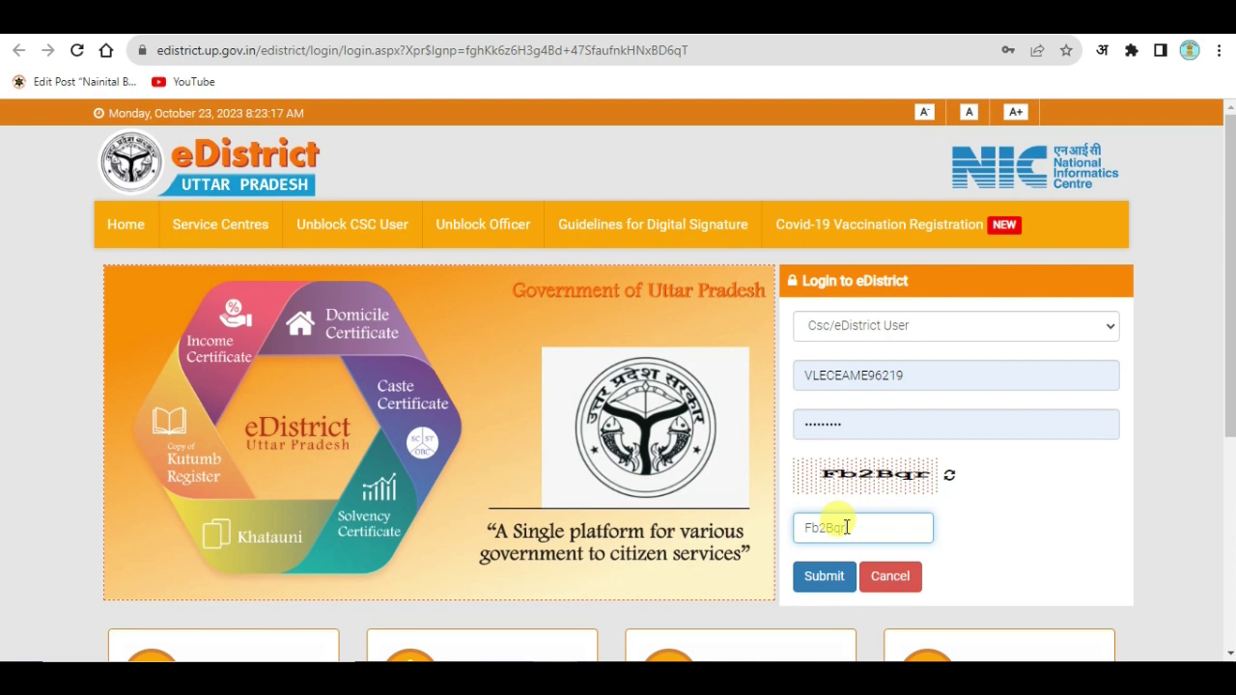
click(818, 575)
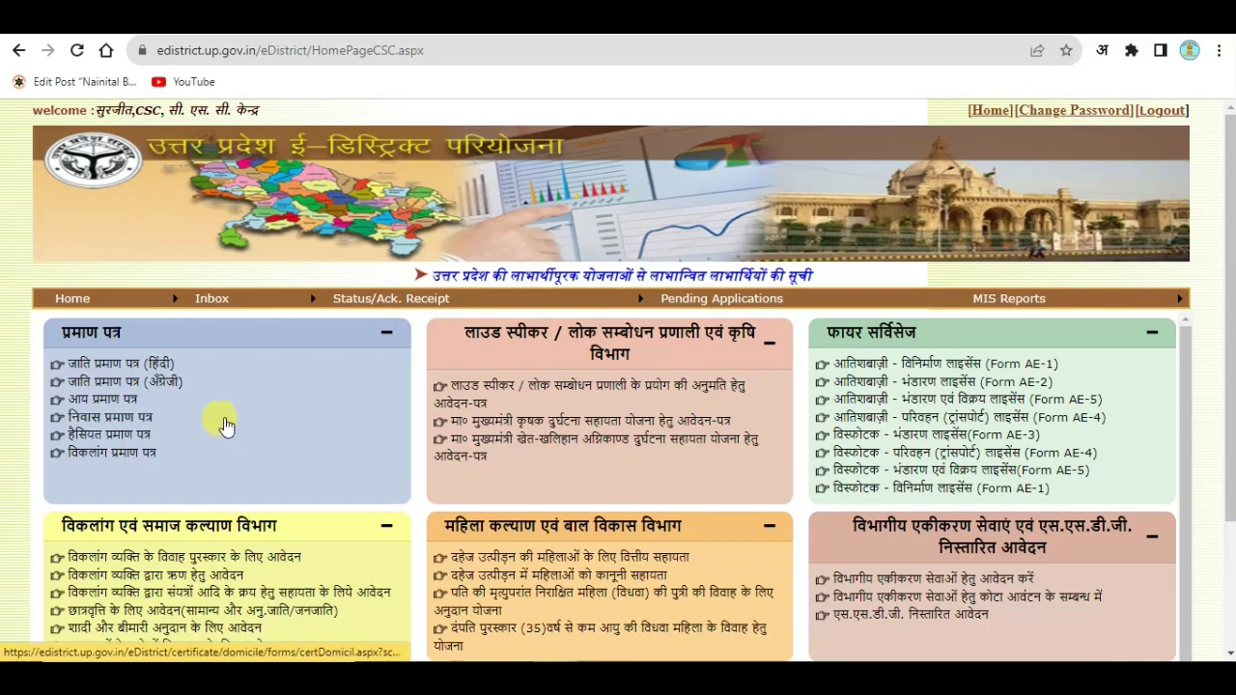
Step: Open the निवास प्रमाण पत्र (domicile certificate) application form and look over it
click(193, 442)
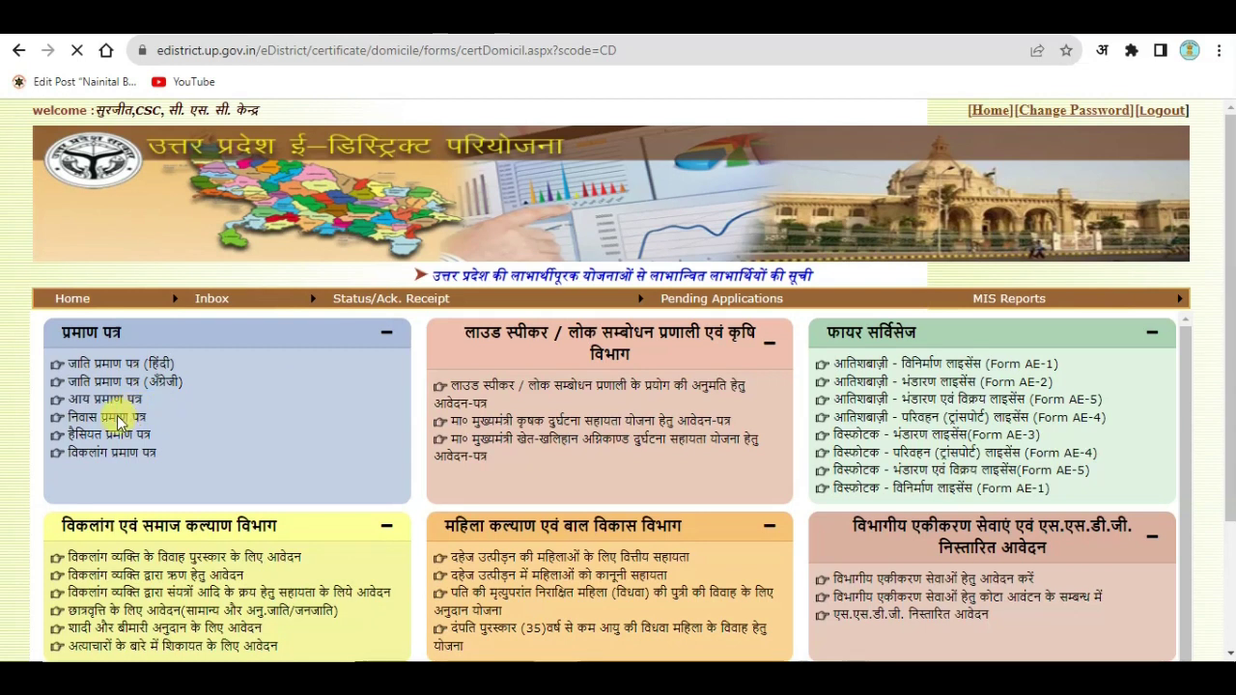
scroll(786, 366, down, 5)
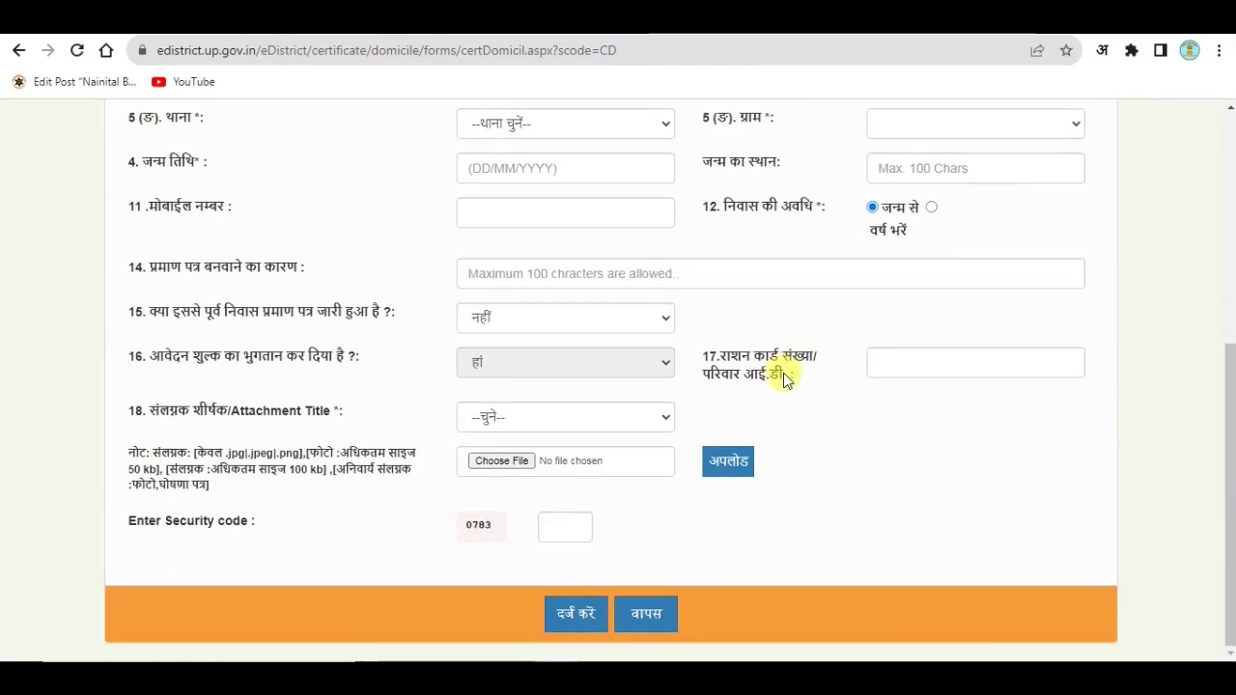
scroll(786, 361, up, 5)
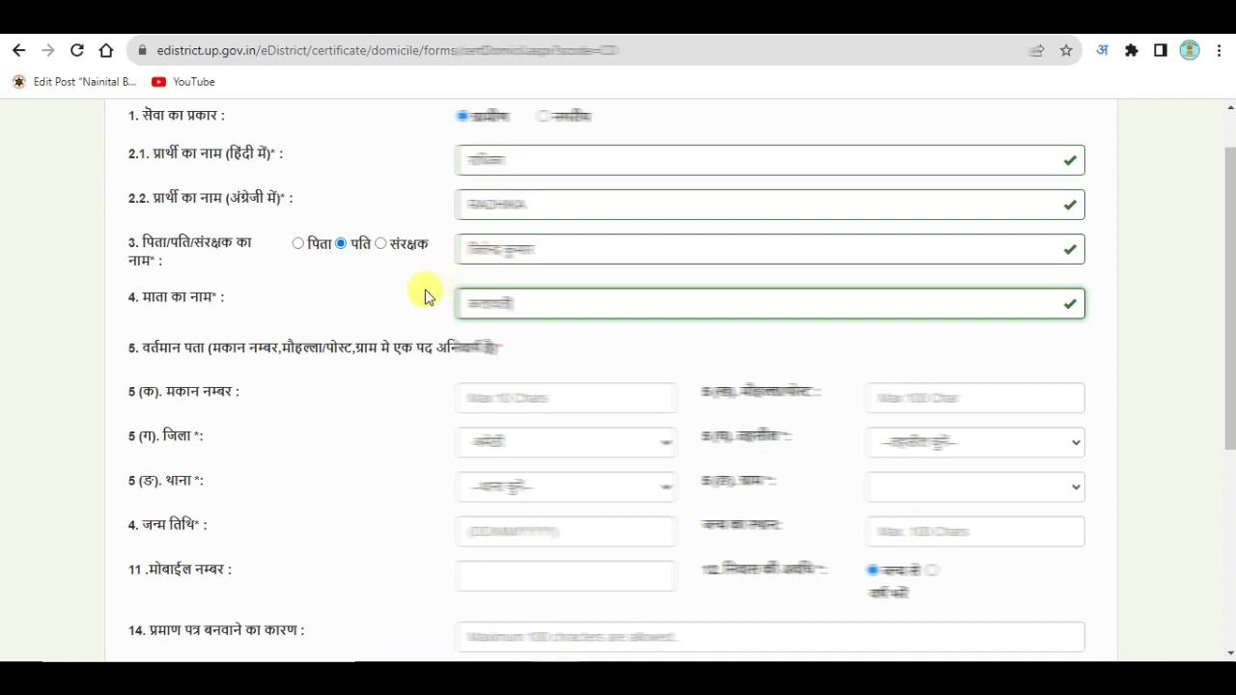
Step: Fill the current address house number and mohalla/post from saved suggestions, keeping the district
click(428, 295)
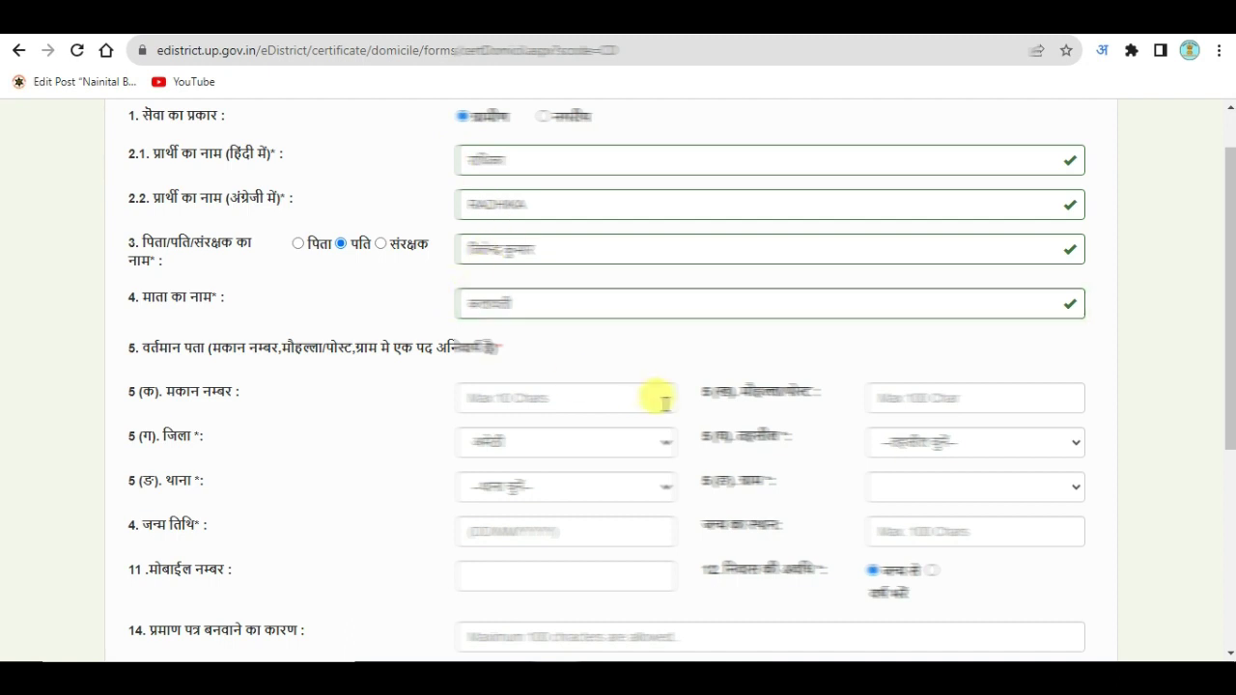
click(551, 397)
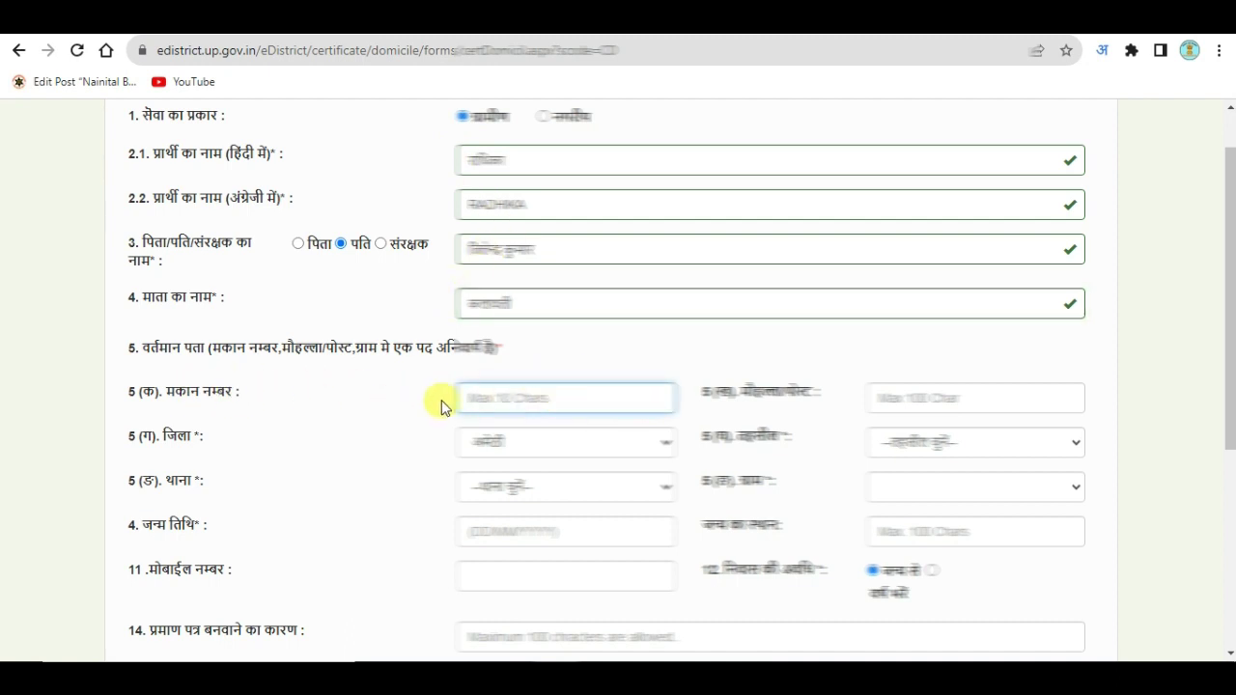
click(587, 396)
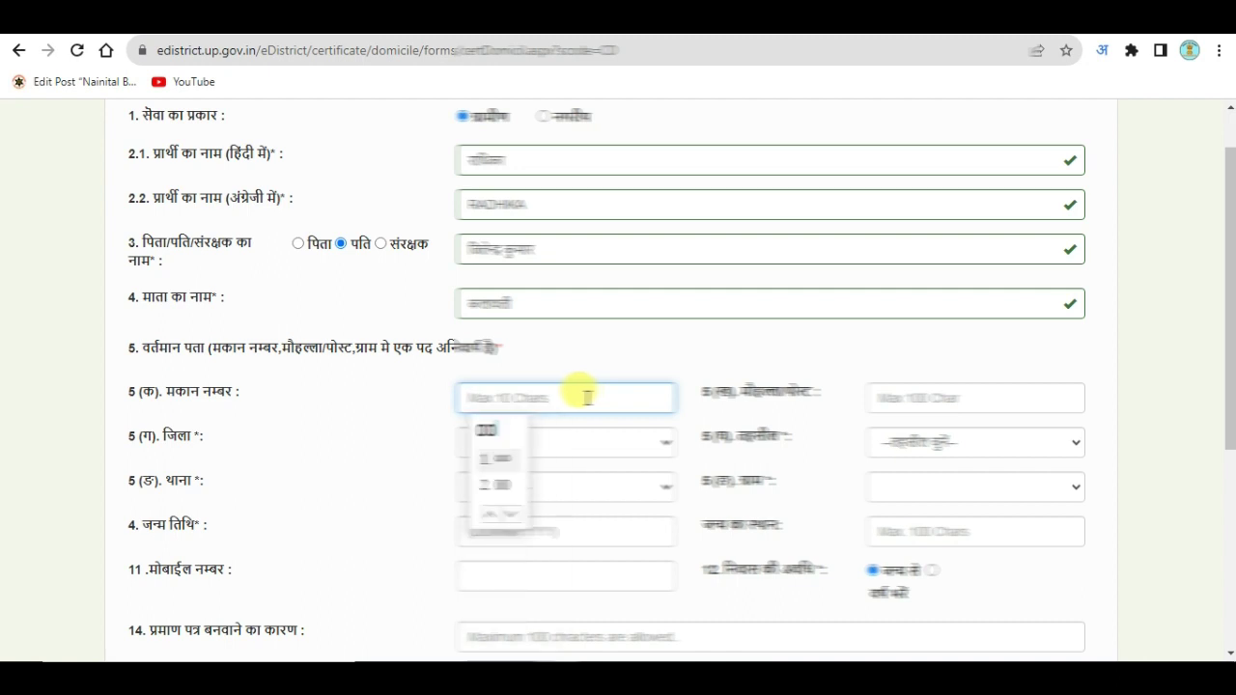
click(500, 487)
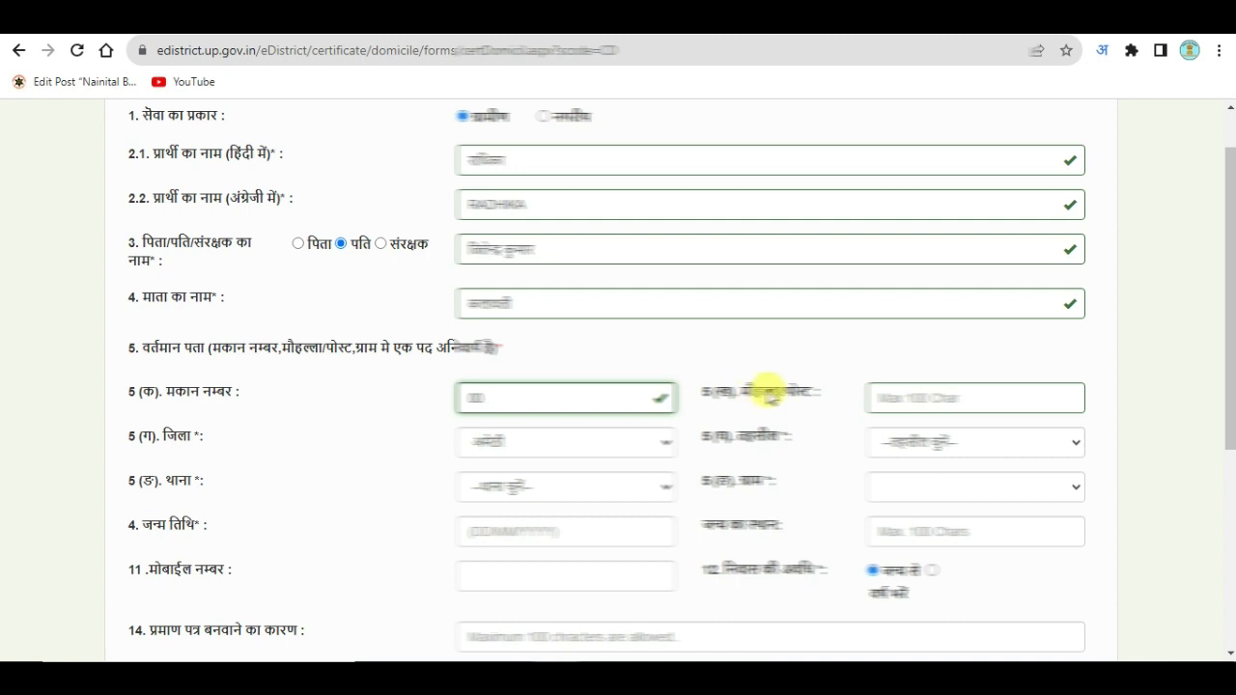
click(951, 391)
click(895, 509)
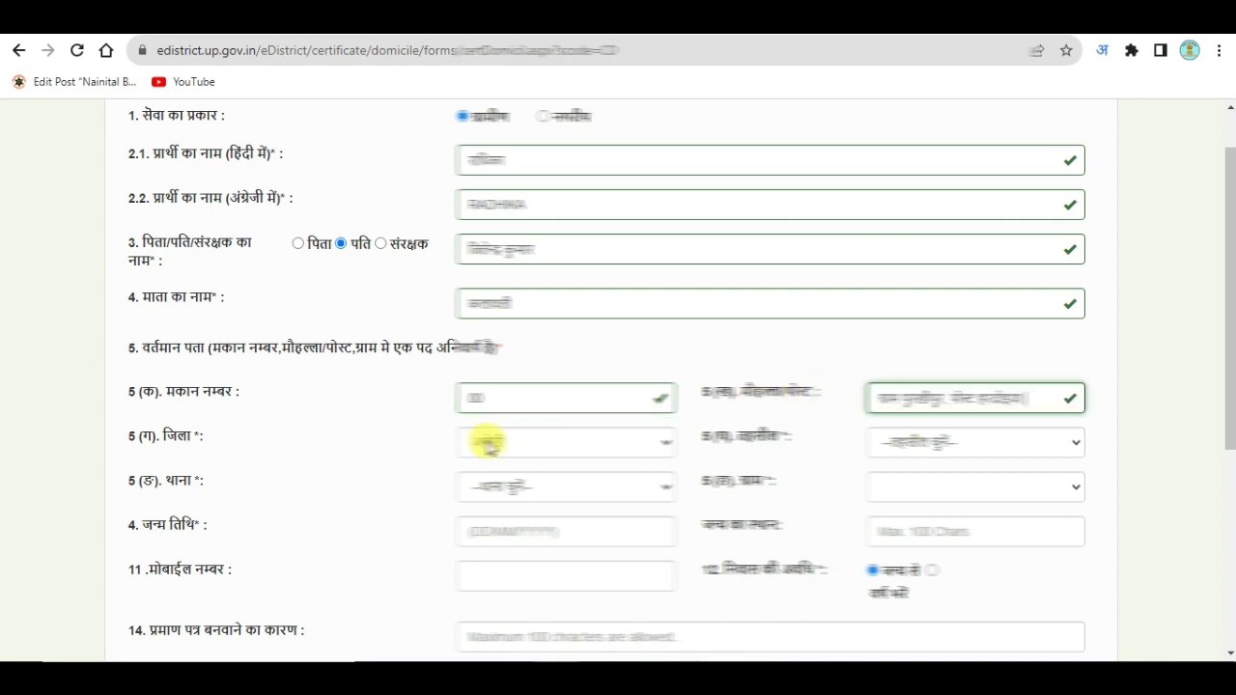
click(555, 446)
click(545, 447)
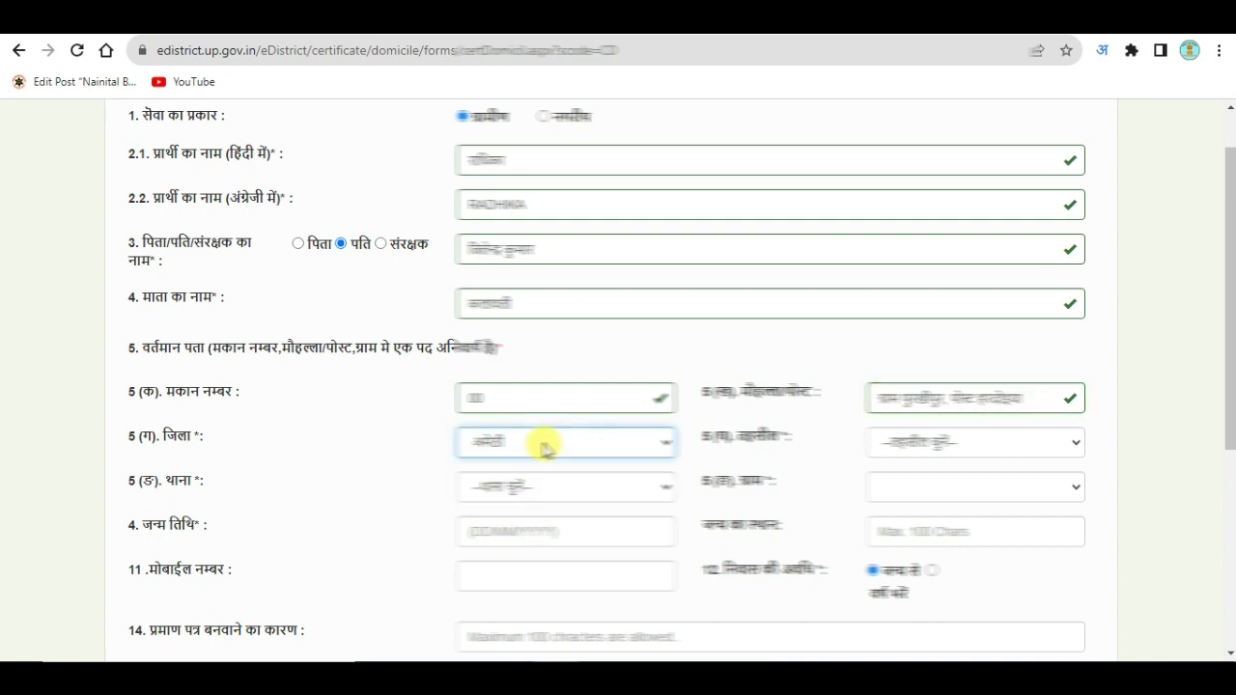
Step: Choose the applicant's tehsil, police station and village in the current address
click(946, 440)
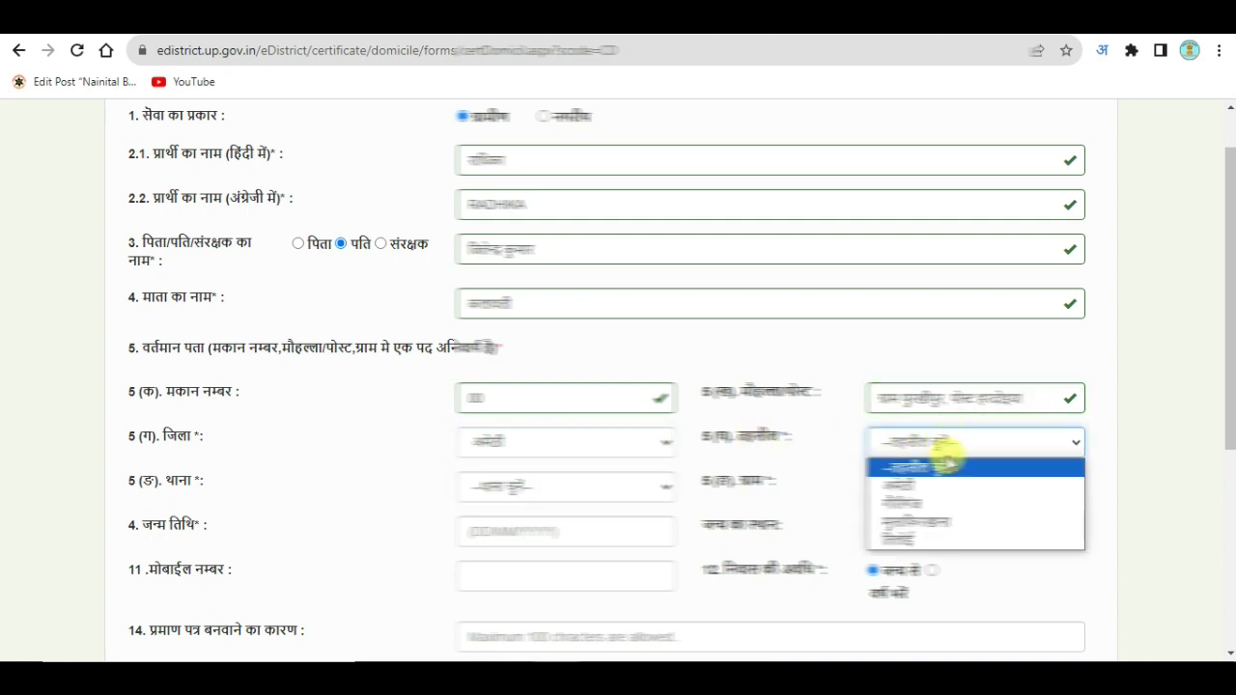
click(907, 504)
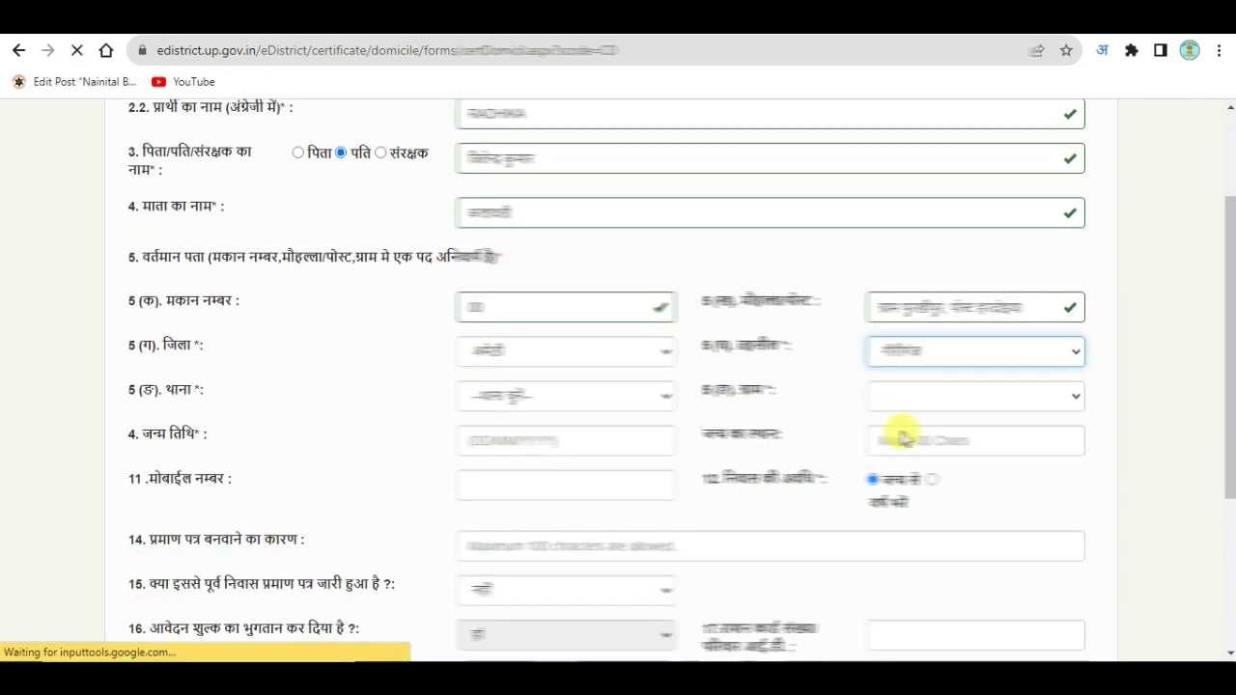
scroll(881, 407, down, 3)
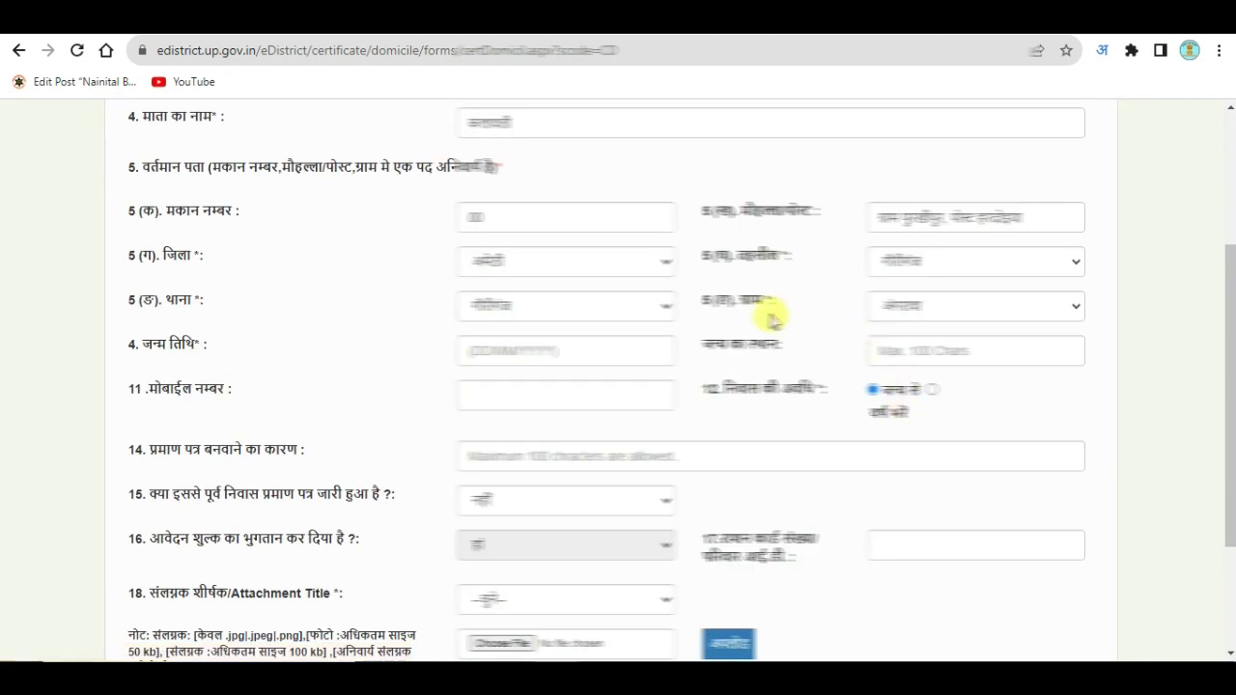
click(531, 302)
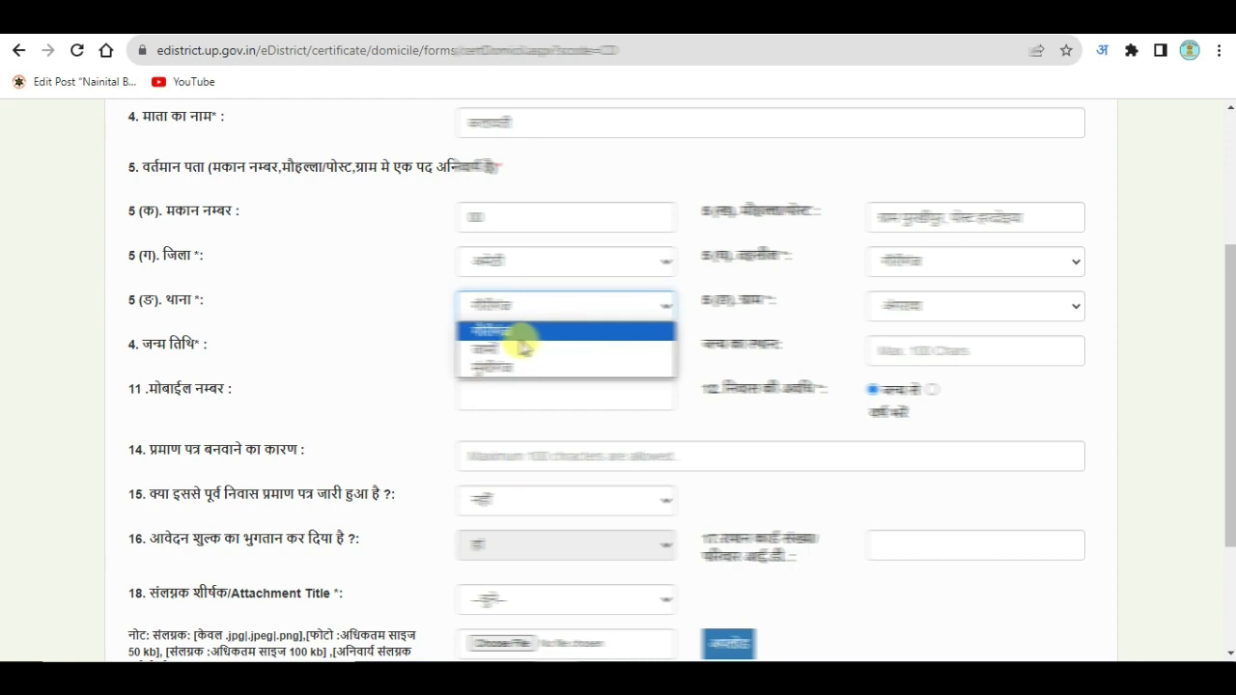
click(516, 331)
click(955, 307)
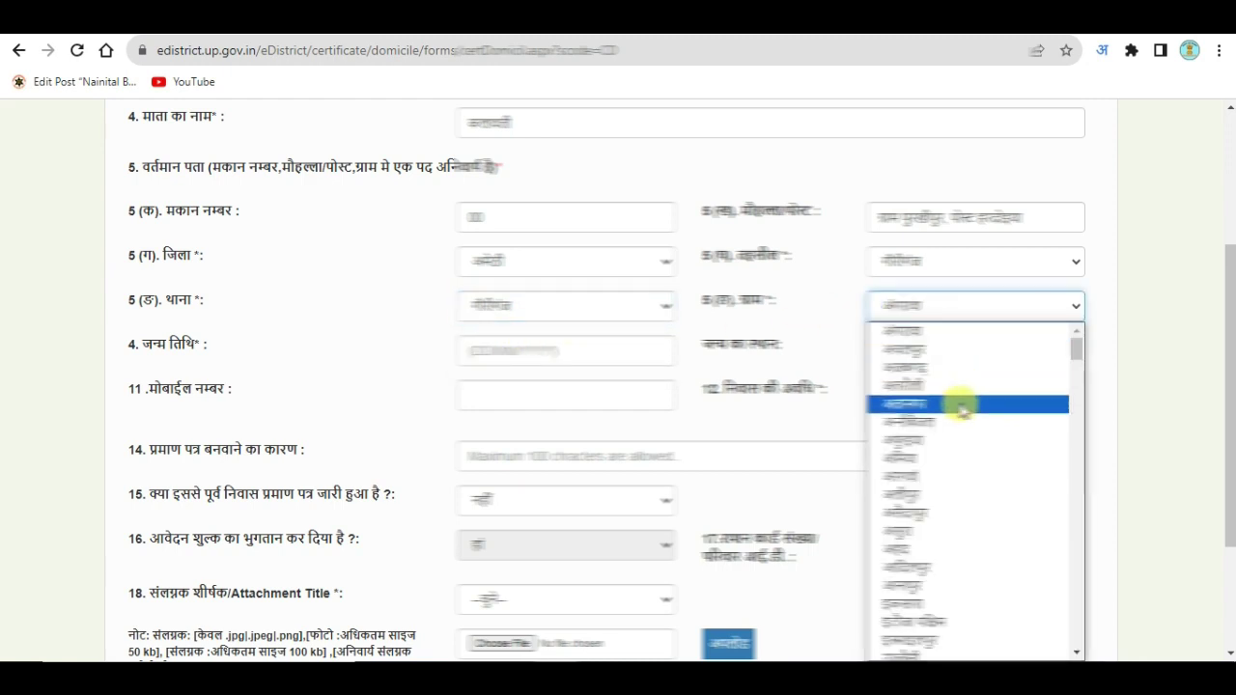
scroll(956, 562, down, 10)
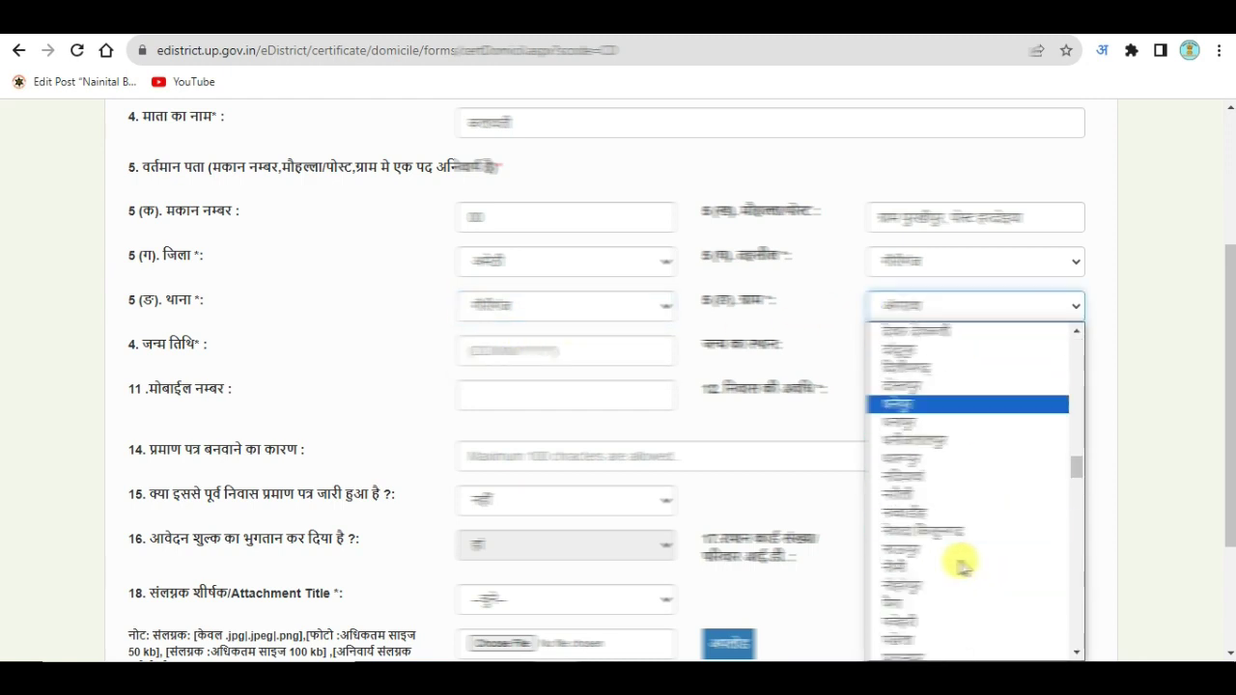
scroll(962, 567, down, 3)
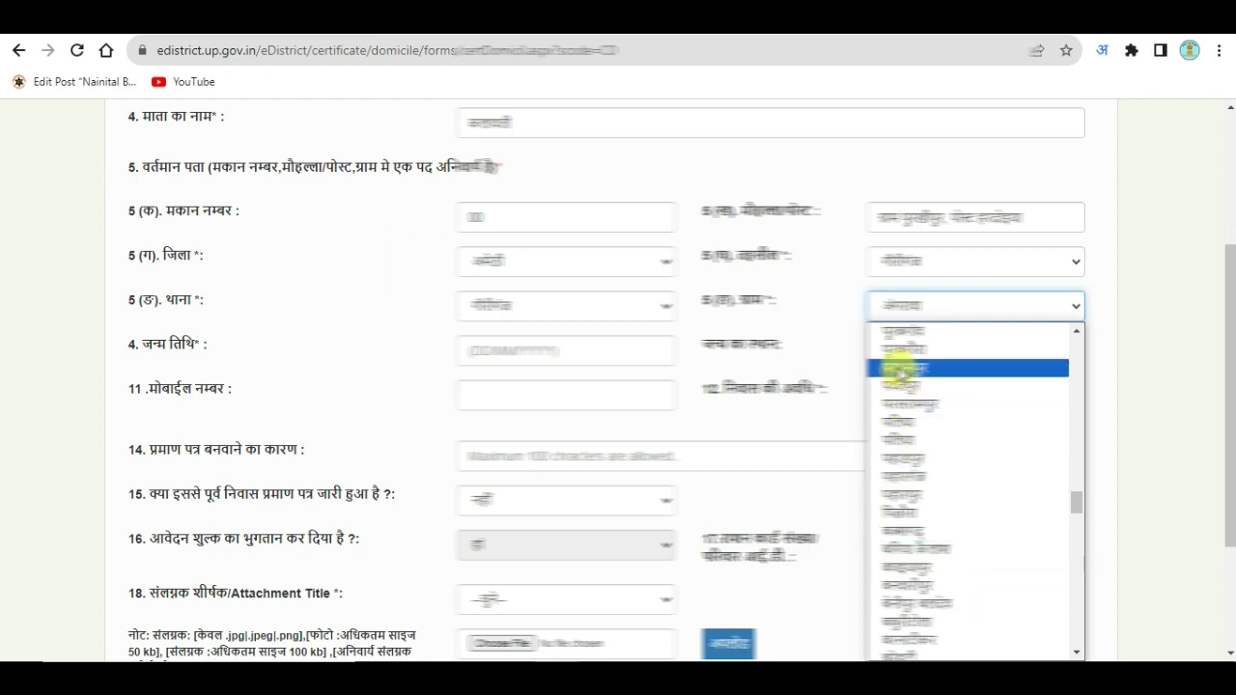
scroll(938, 441, up, 2)
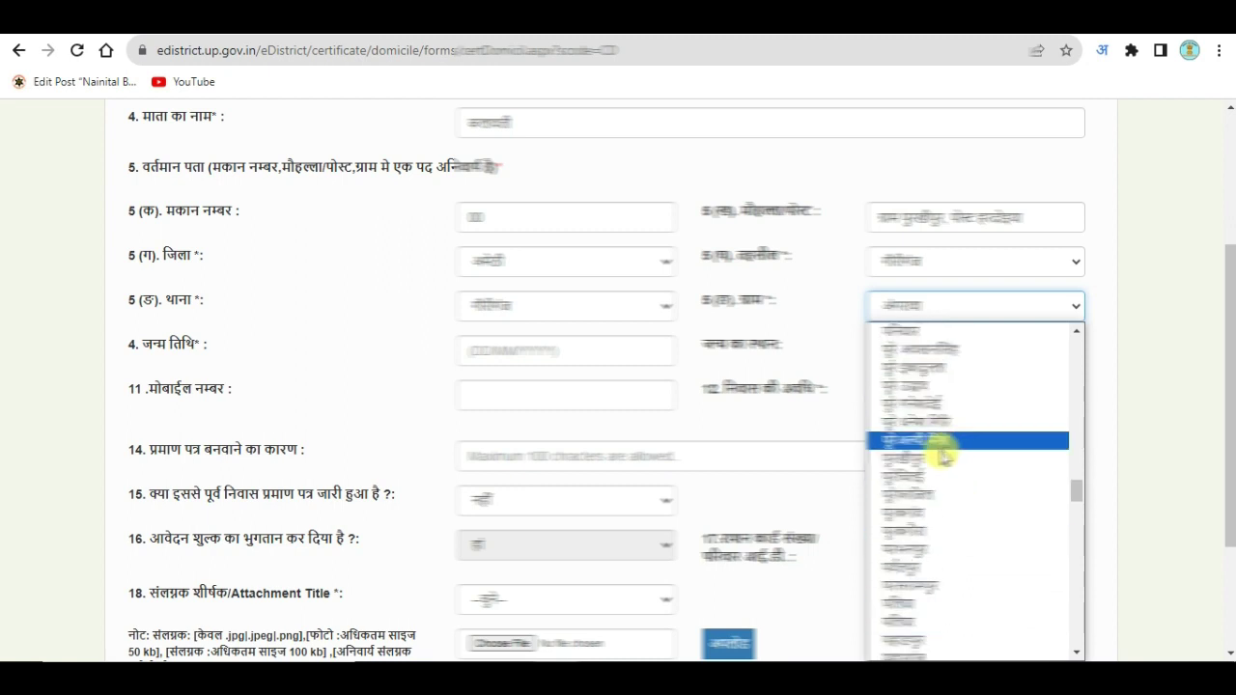
click(926, 461)
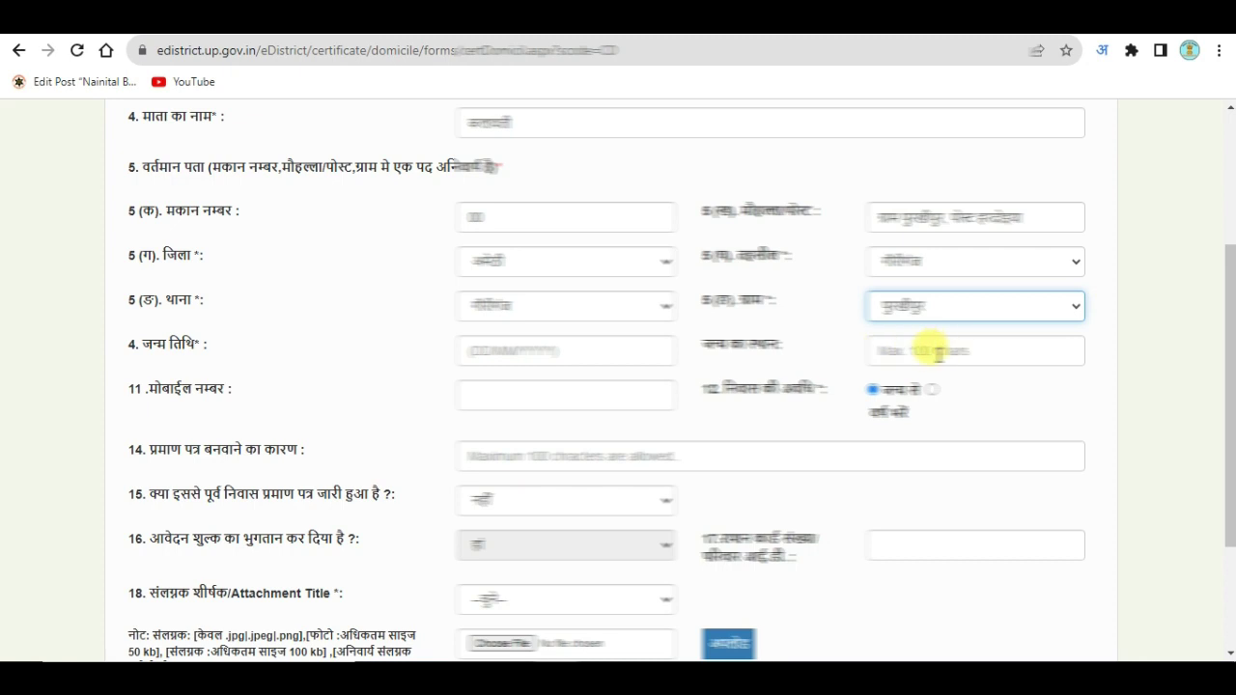
Step: Autofill the mobile number and type the Hindi reason 'आवश्यक हेतु' via transliteration
click(516, 394)
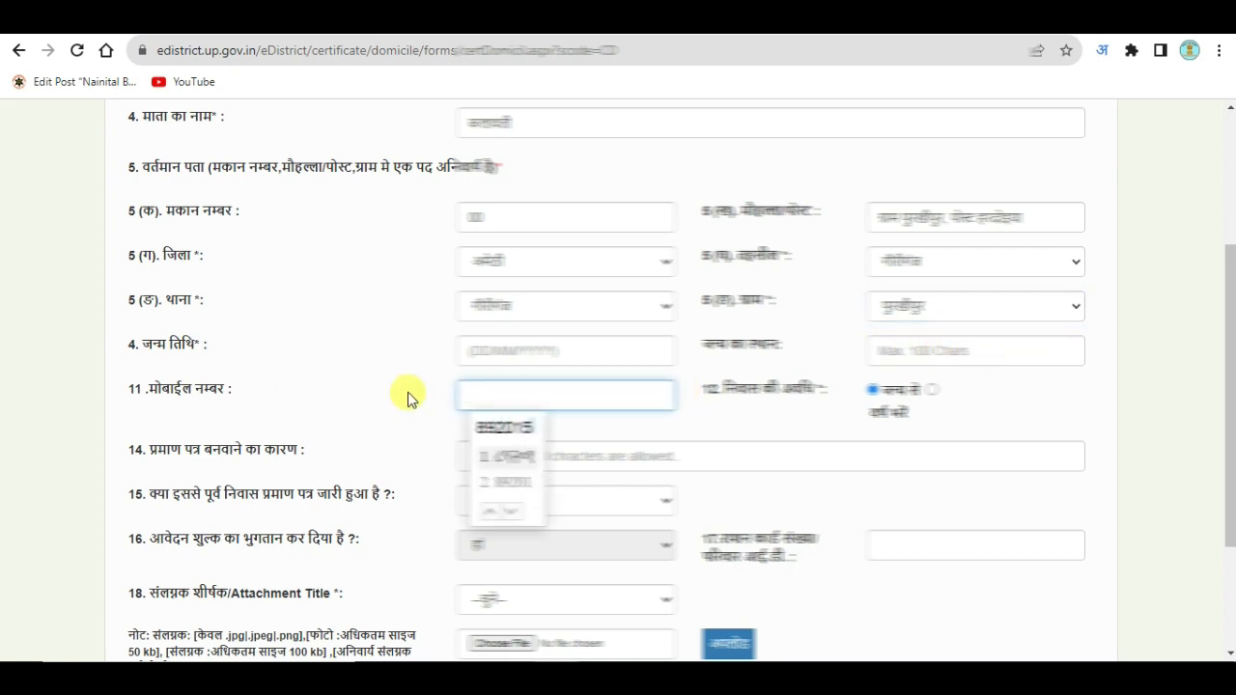
click(521, 481)
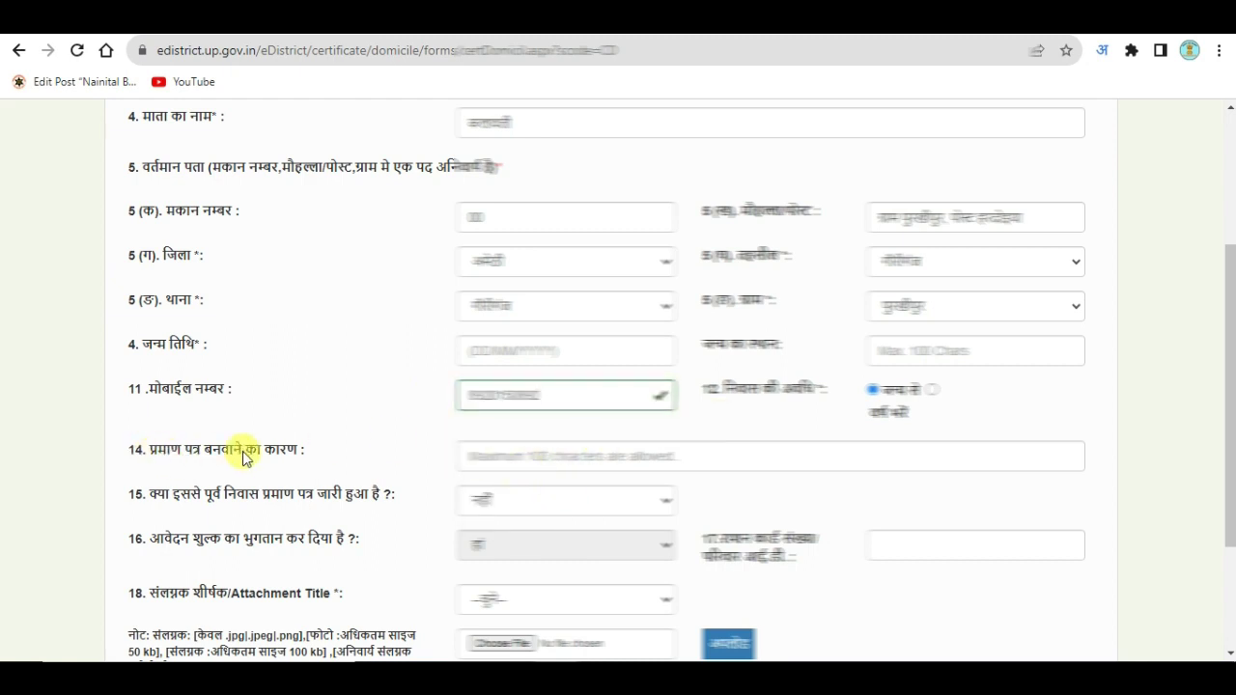
click(502, 452)
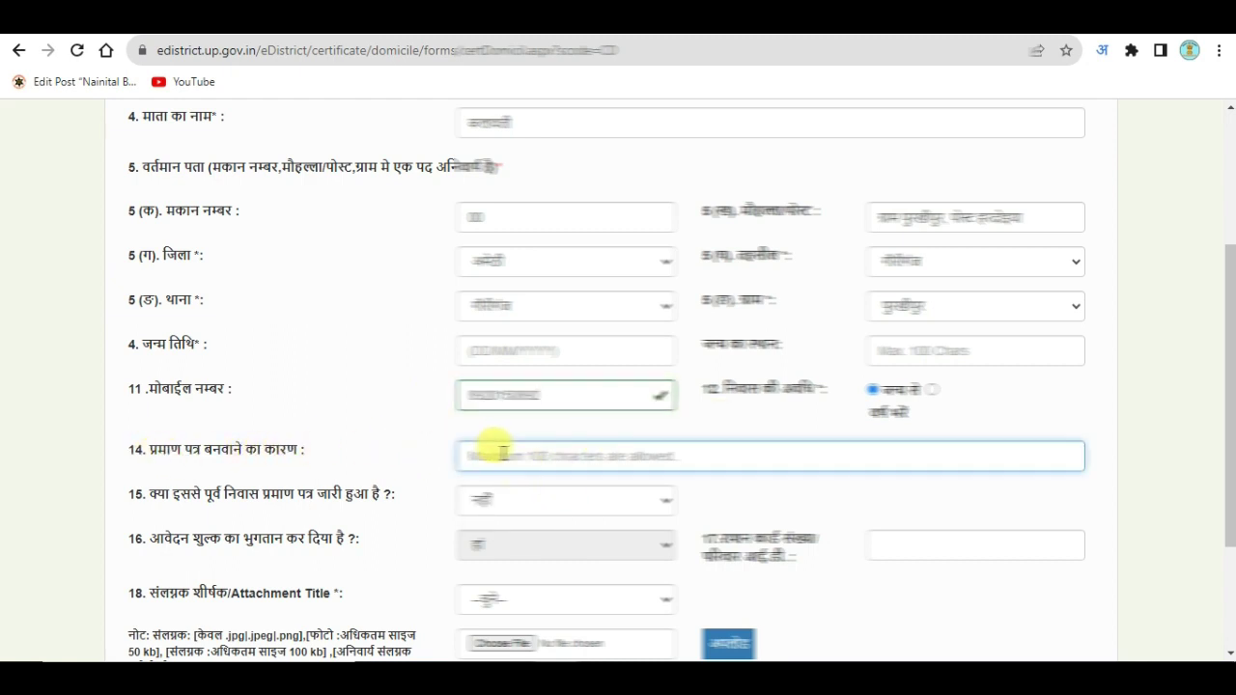
text(aavashka)
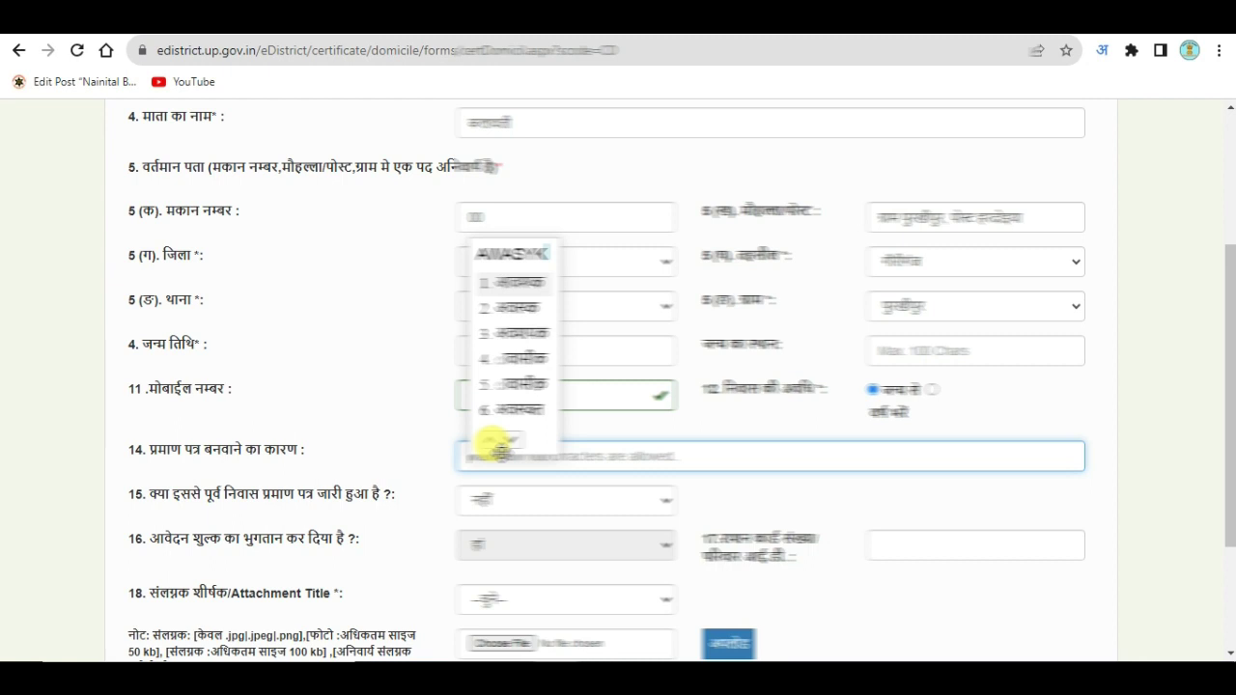
key(space)
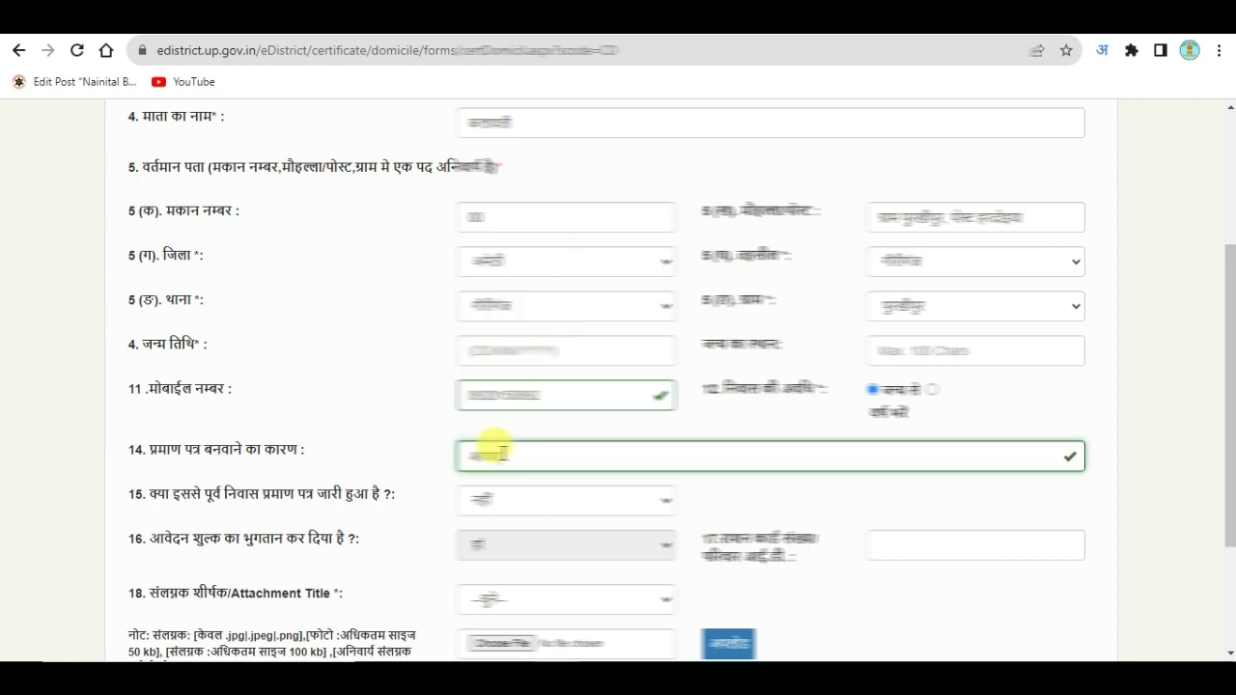
key(BackSpace)
key(BackSpace)
key(BackSpace)
text(aavas)
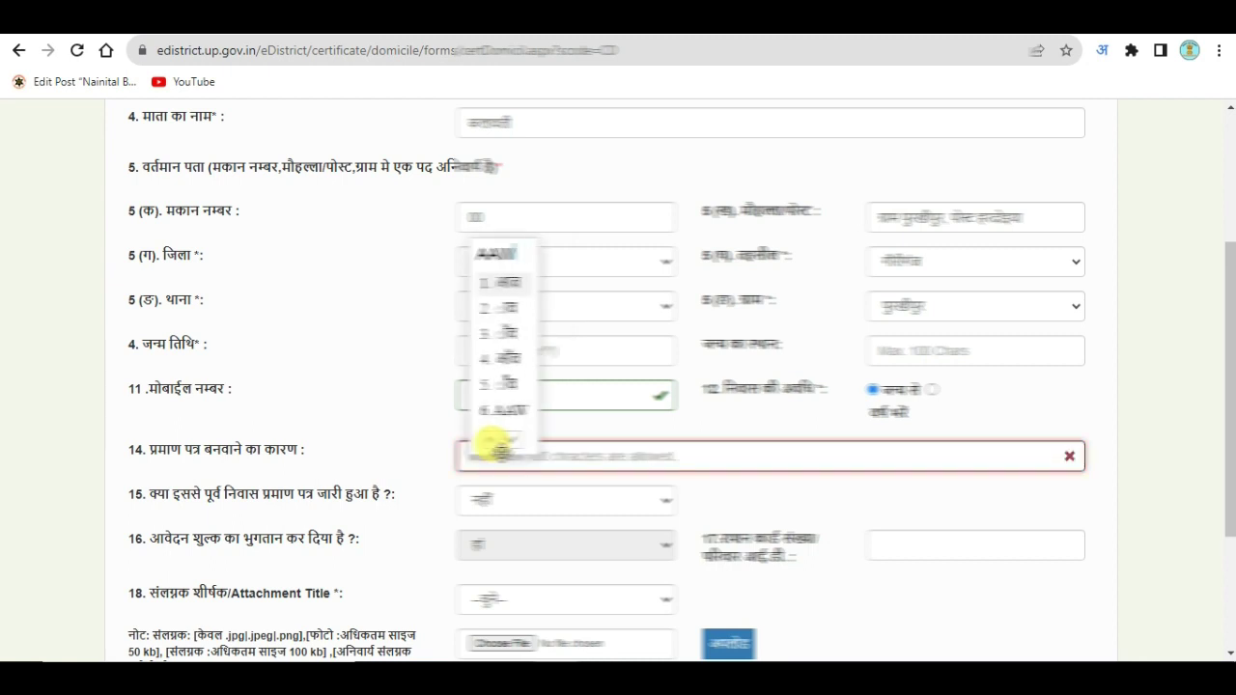
text(hyak)
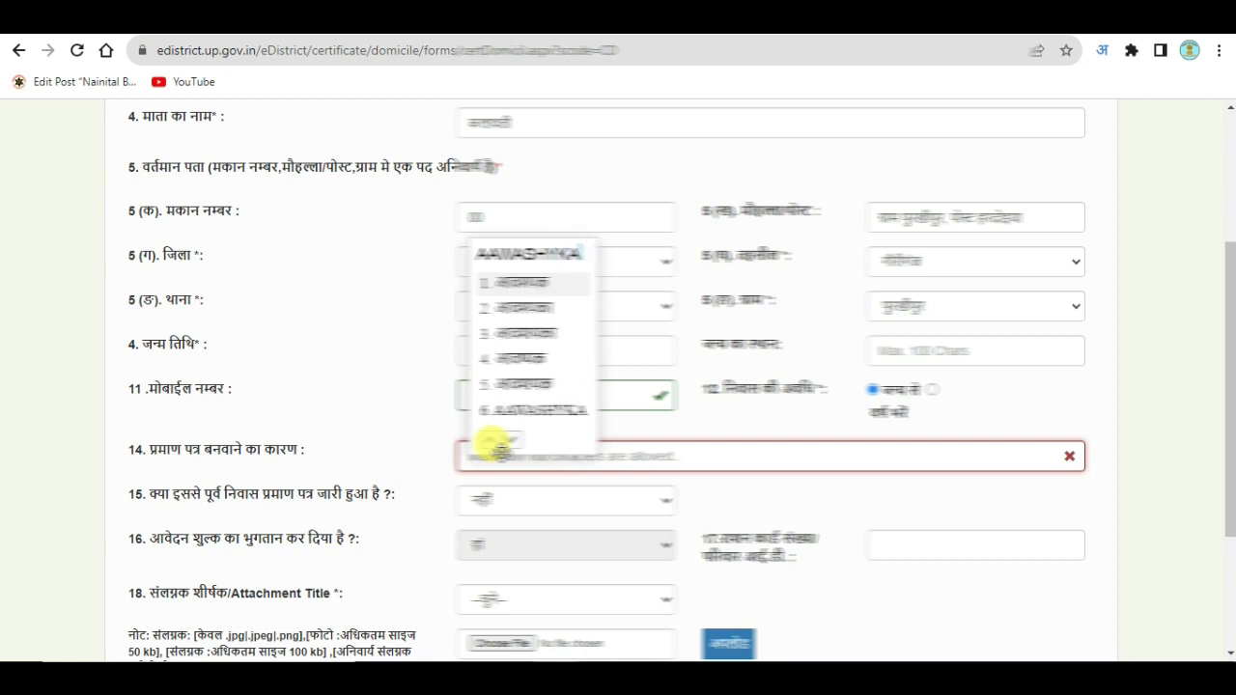
key(space)
text(hai)
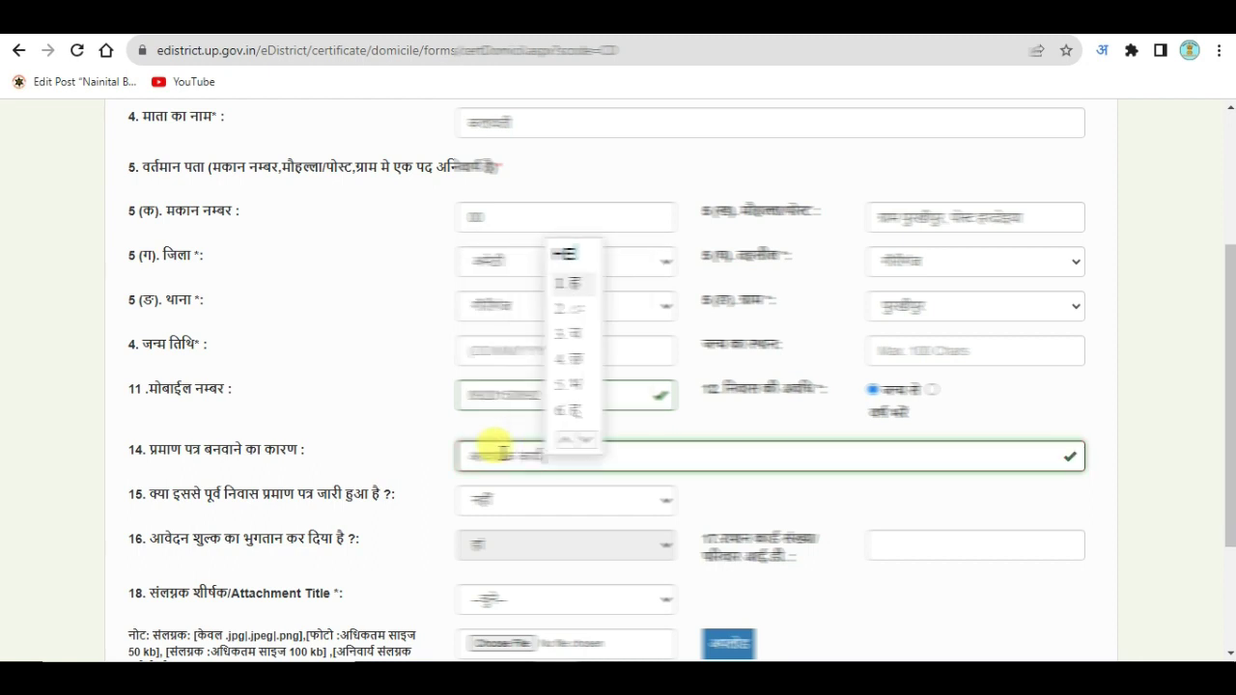
text(u)
Step: Complete the reason with हेतु and upload the 'photo' file under attachment title फोटो
key(space)
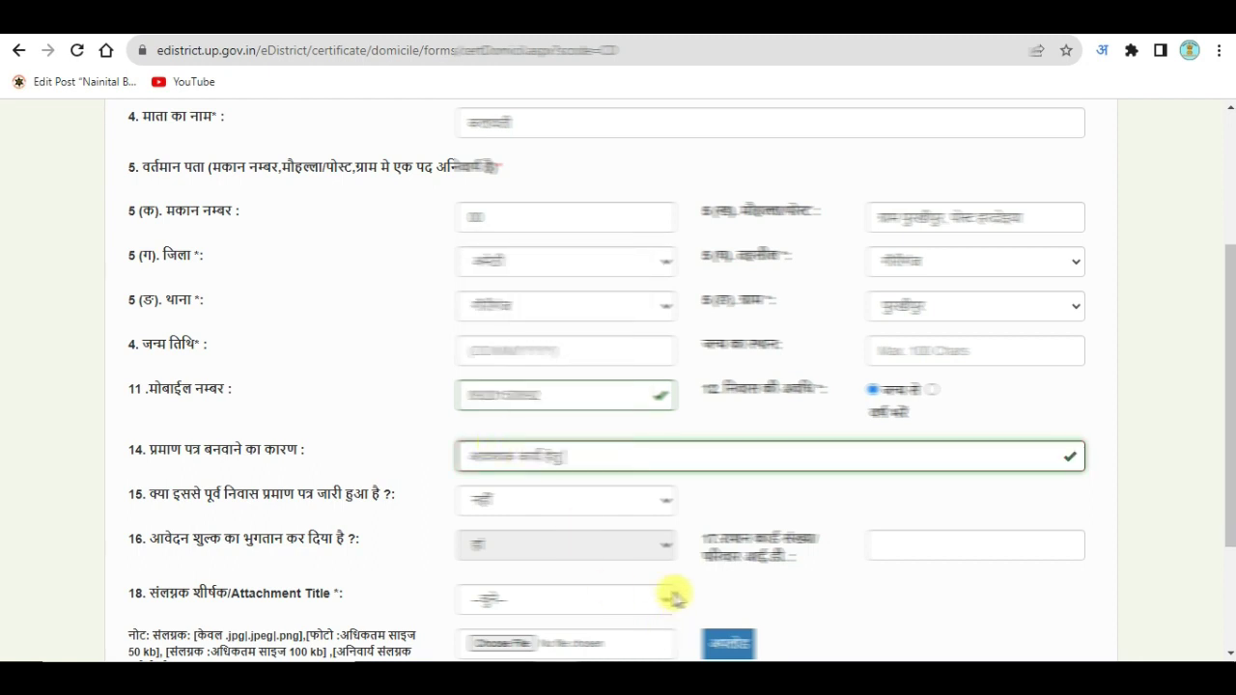
scroll(579, 477, down, 1)
scroll(308, 434, down, 1)
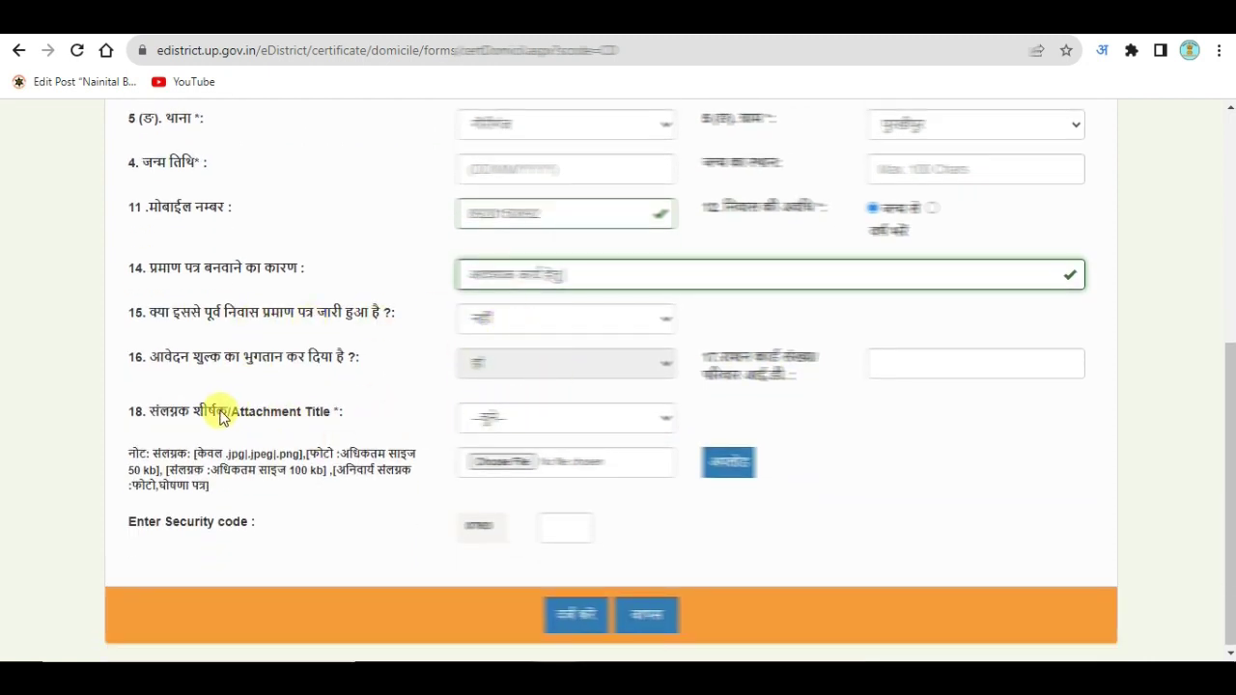
click(508, 415)
click(498, 459)
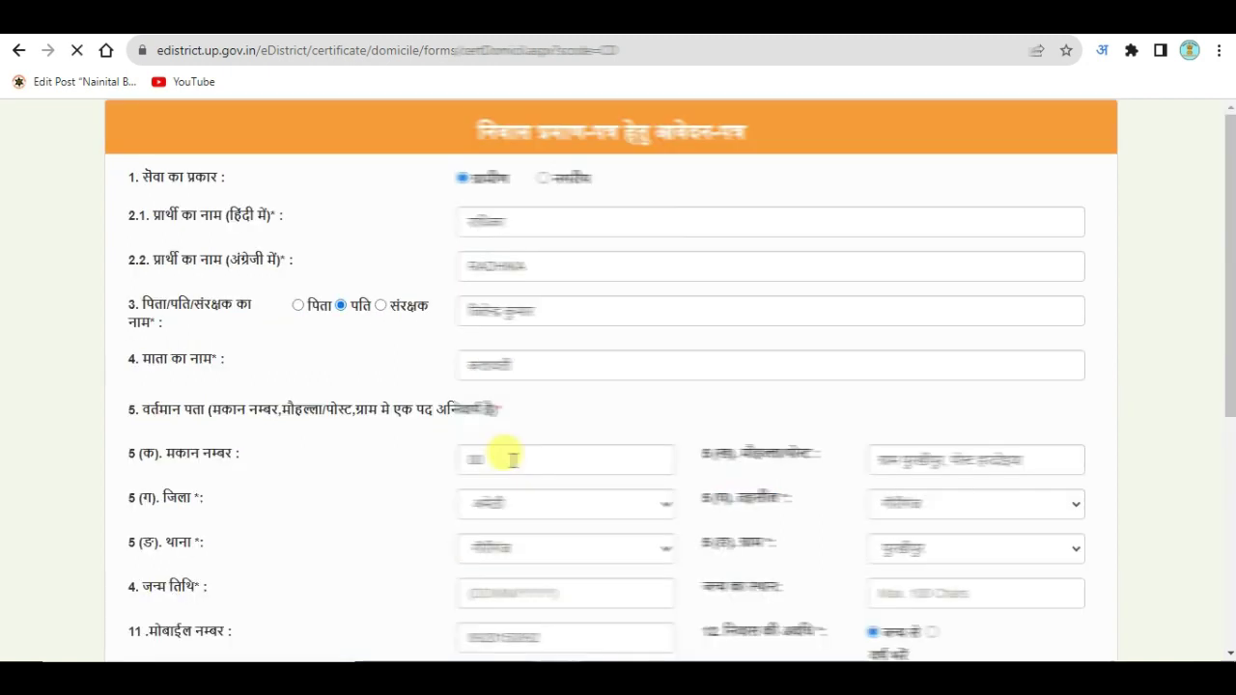
click(491, 459)
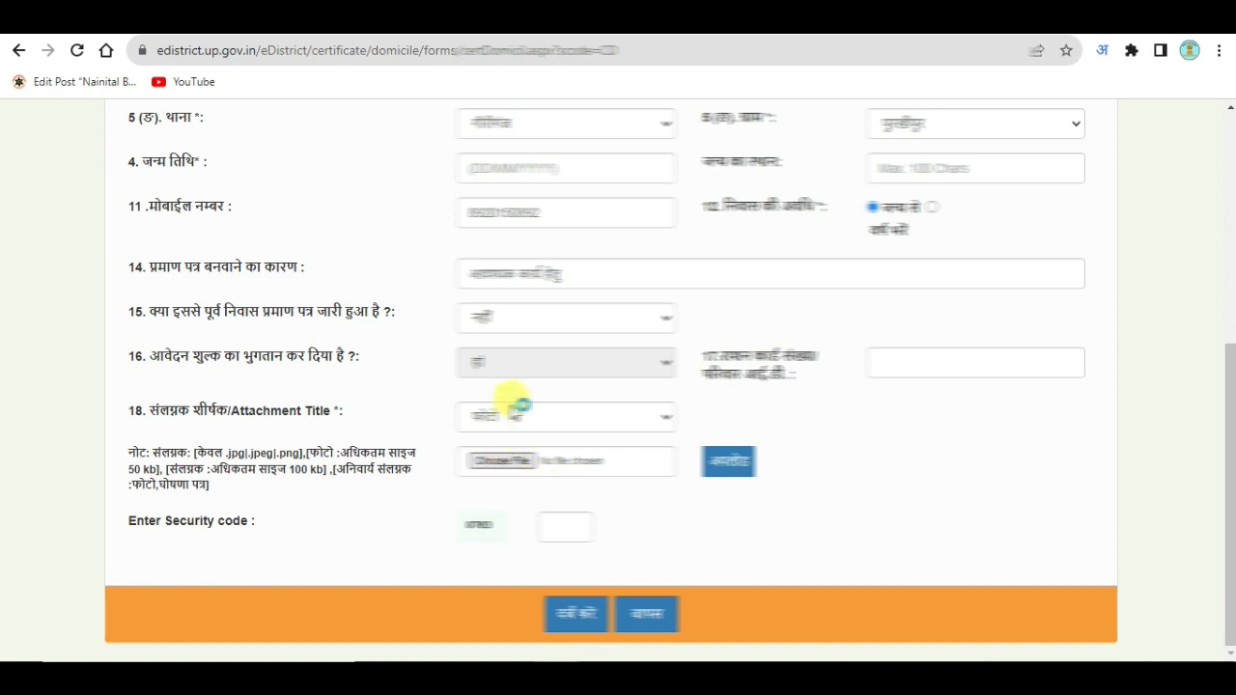
click(309, 120)
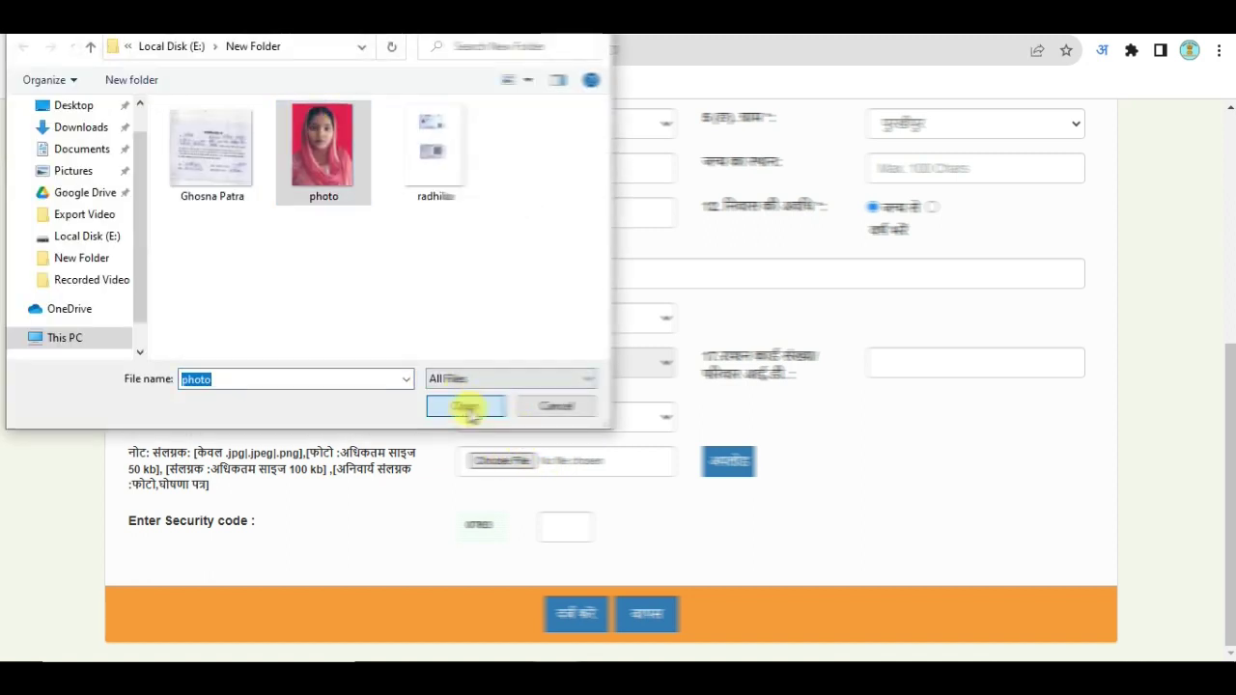
click(464, 406)
click(734, 463)
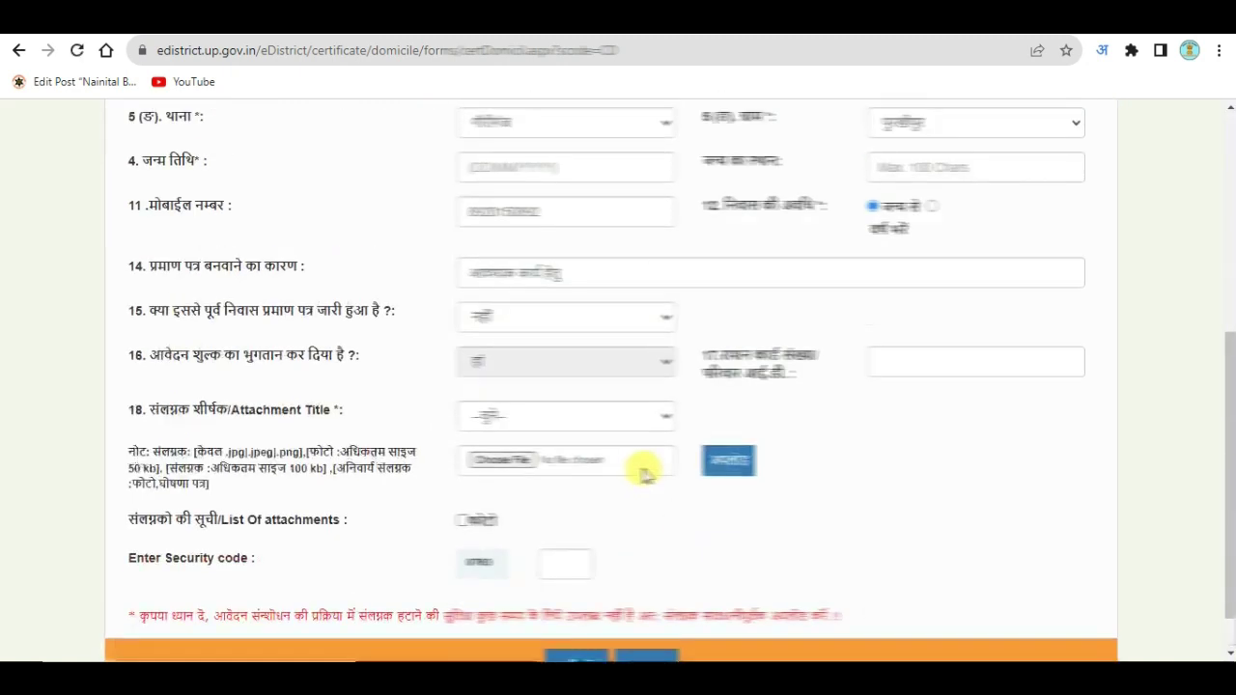
Step: Upload the 'Ghosna Patra' file as the declaration letter attachment
click(490, 425)
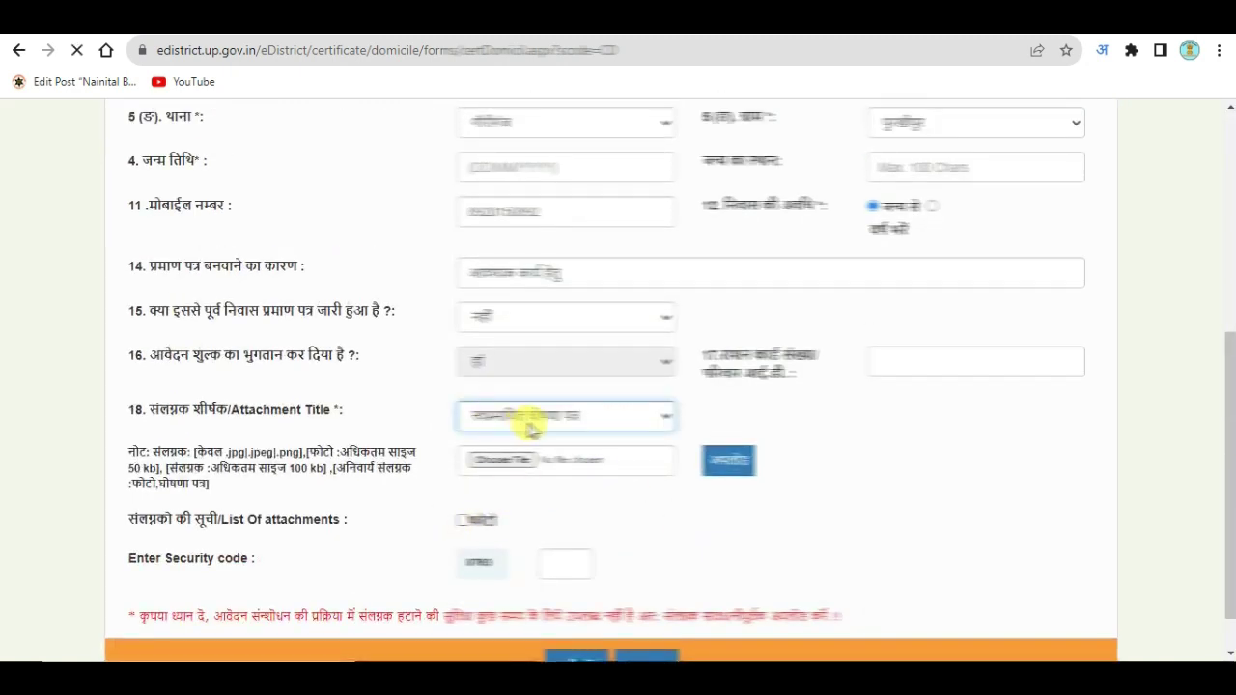
click(498, 459)
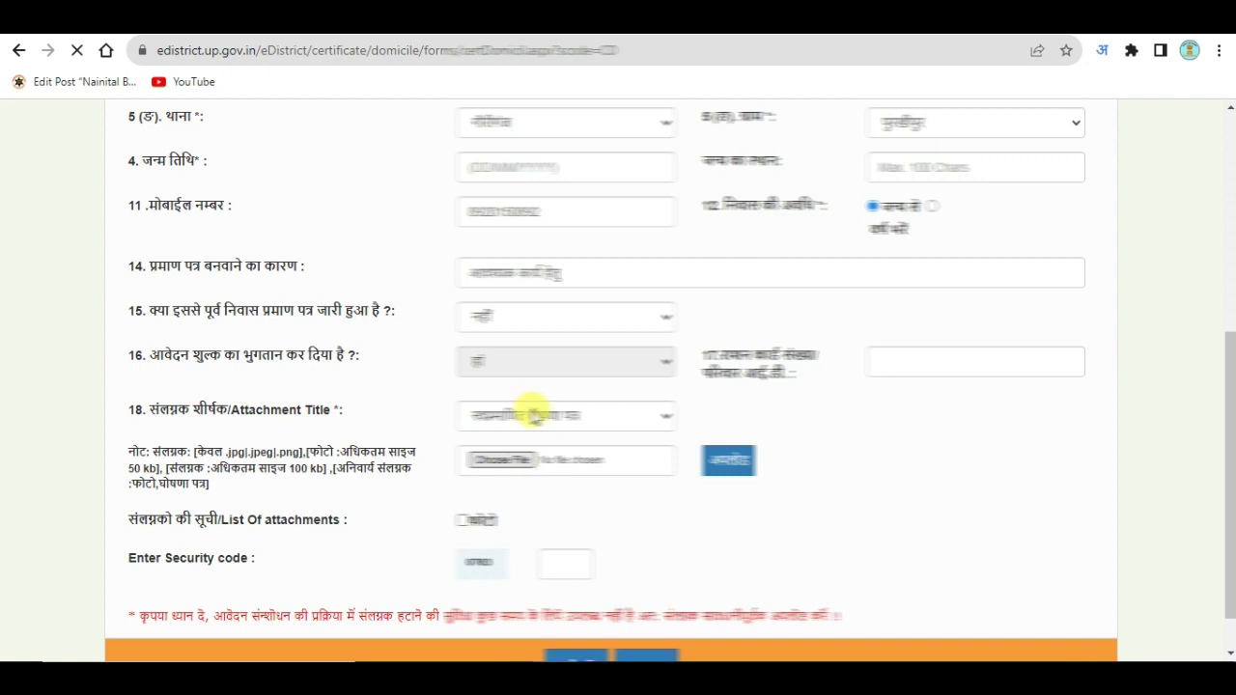
click(253, 198)
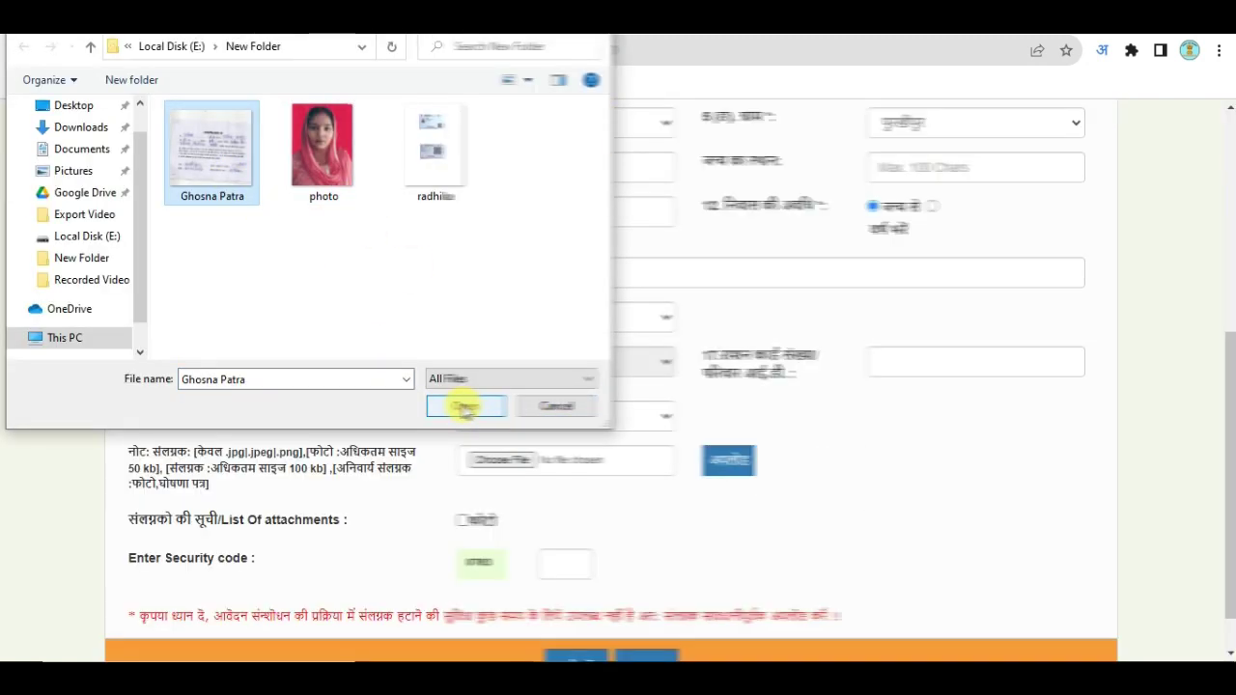
click(466, 407)
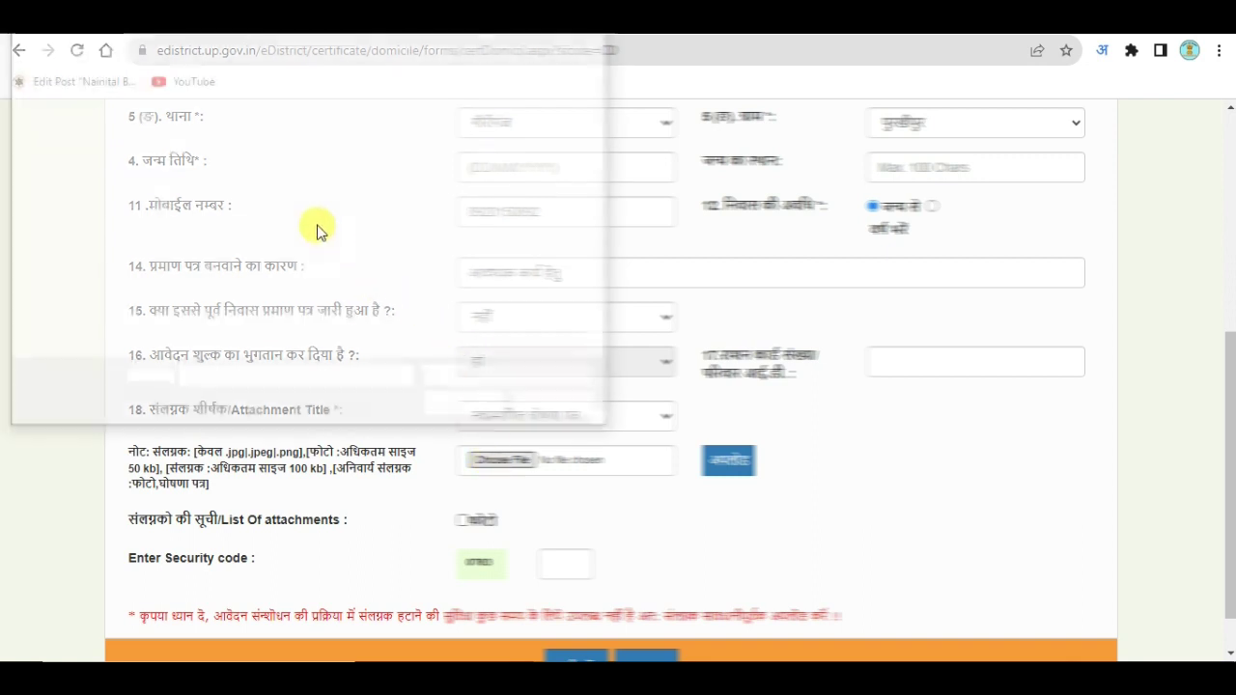
click(234, 171)
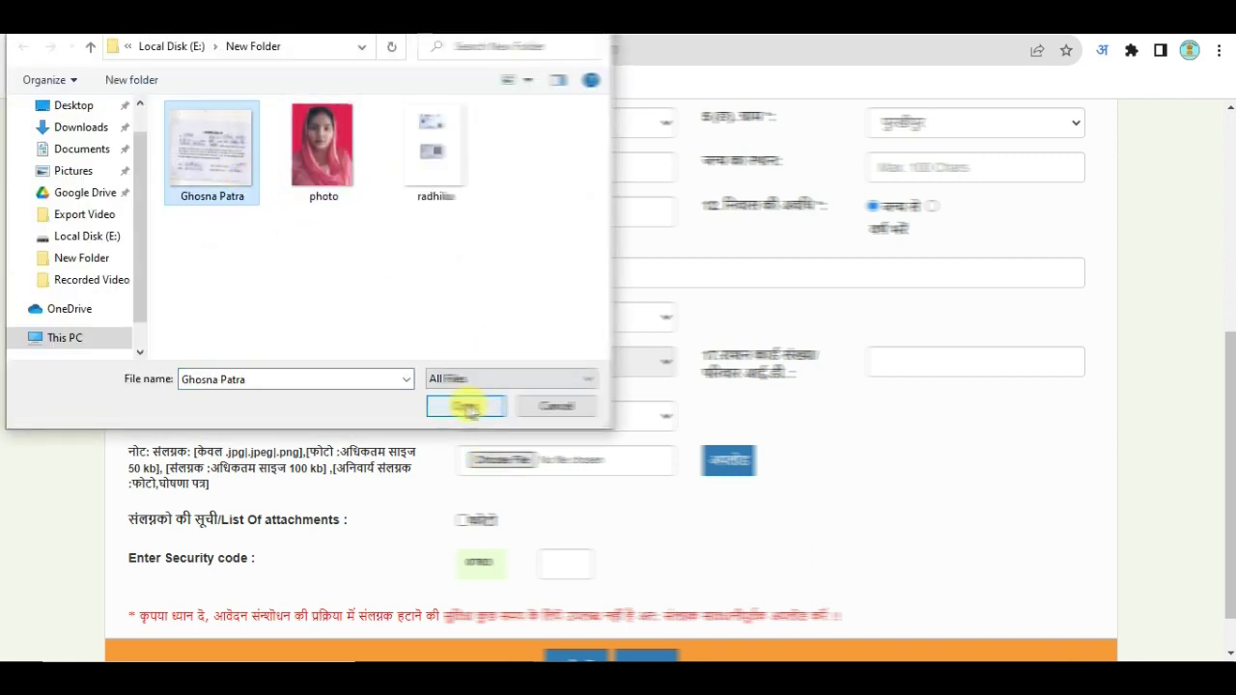
click(467, 407)
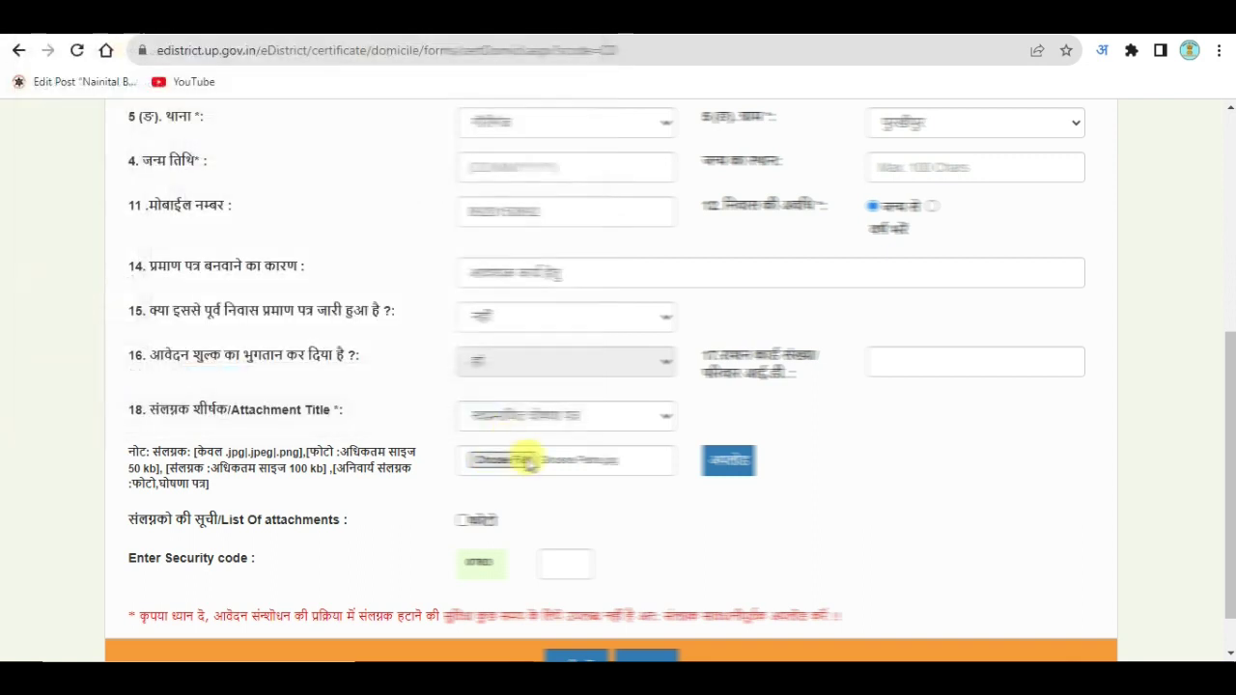
click(732, 471)
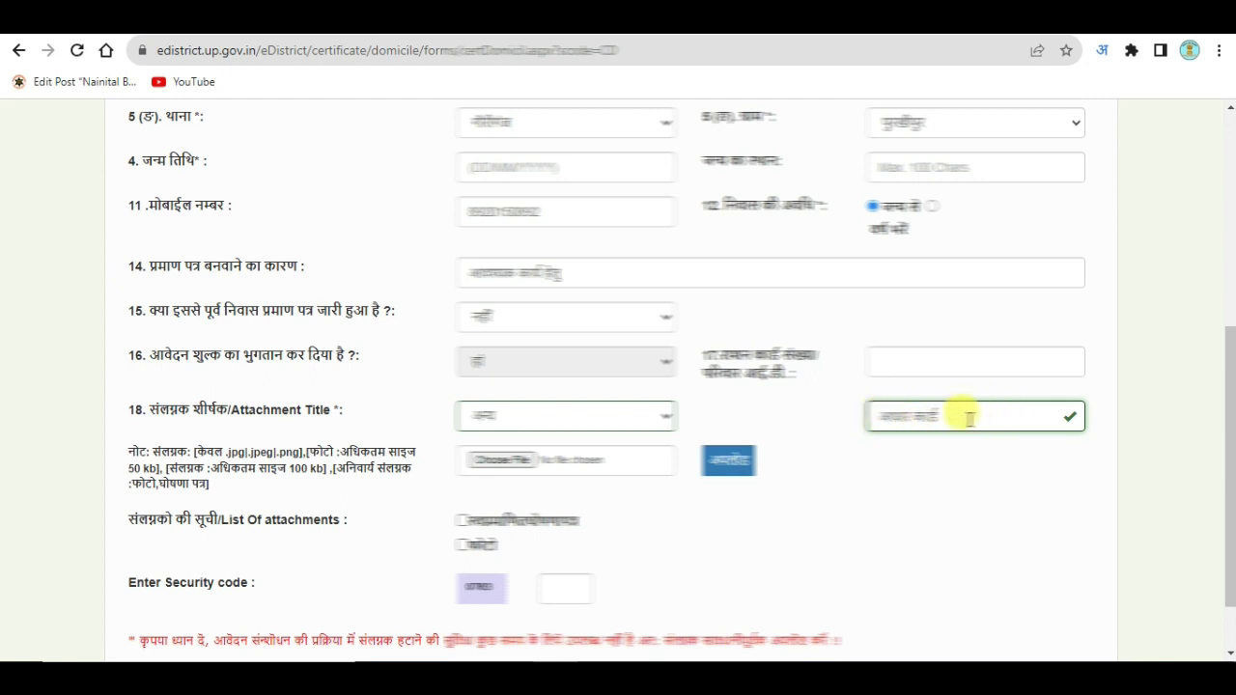
Step: Upload the applicant's image file as the third attachment
click(500, 467)
click(436, 159)
click(466, 405)
click(729, 462)
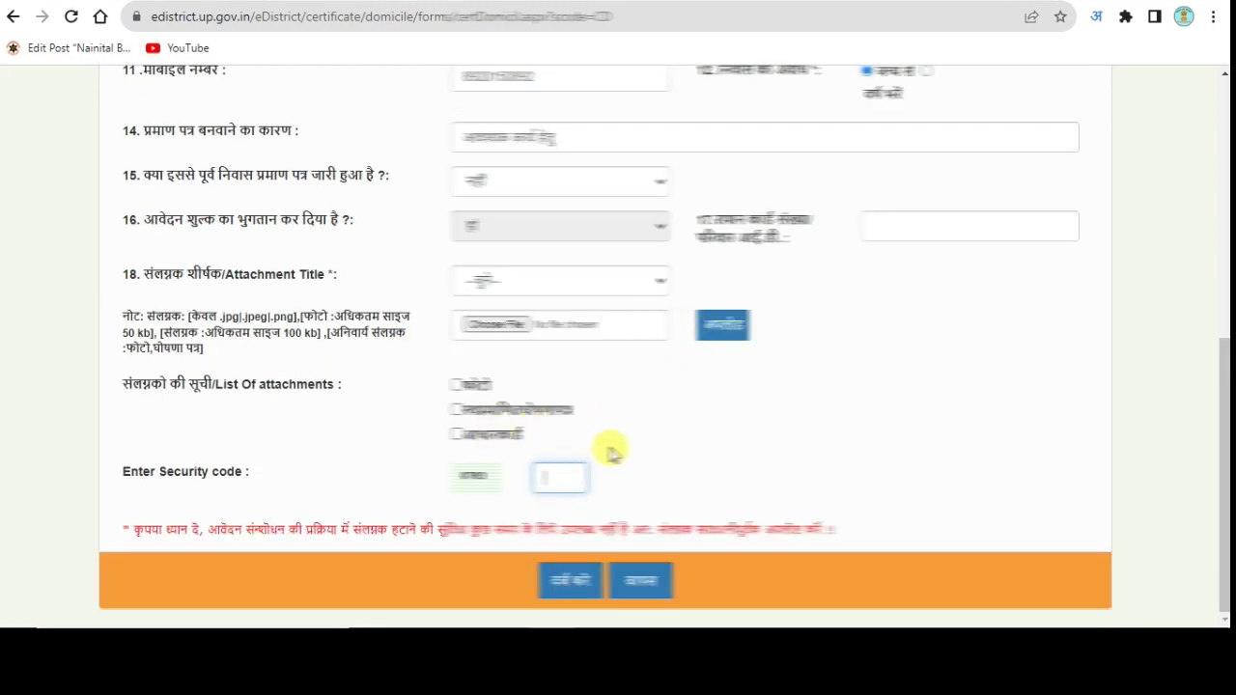
Step: Fill the security code from suggestions and submit the domicile form with दर्ज करें
key(Down)
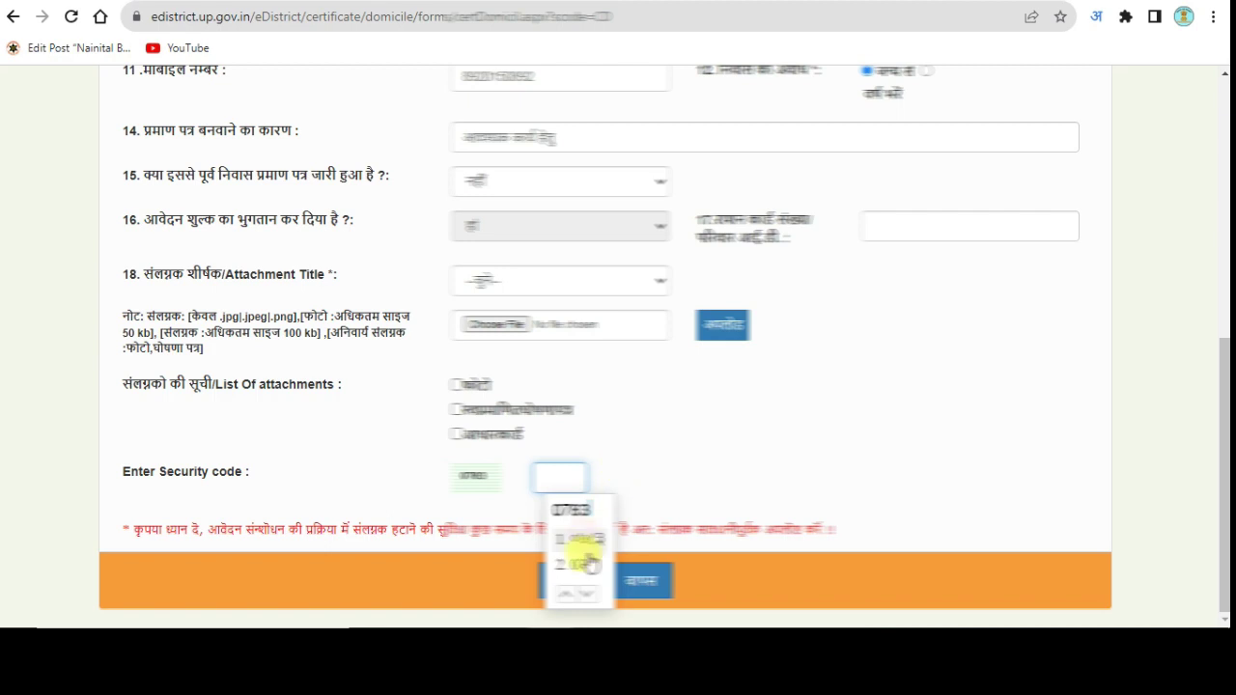
click(579, 542)
scroll(483, 386, up, 5)
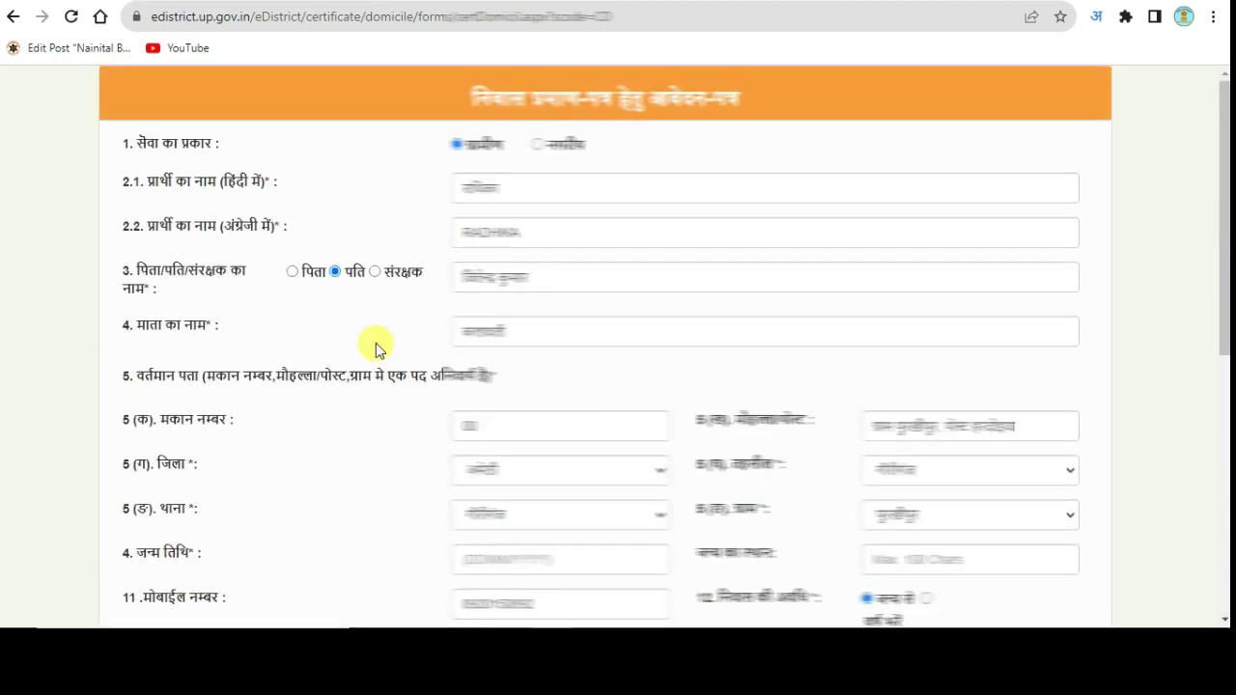
scroll(618, 232, down, 4)
scroll(483, 227, up, 4)
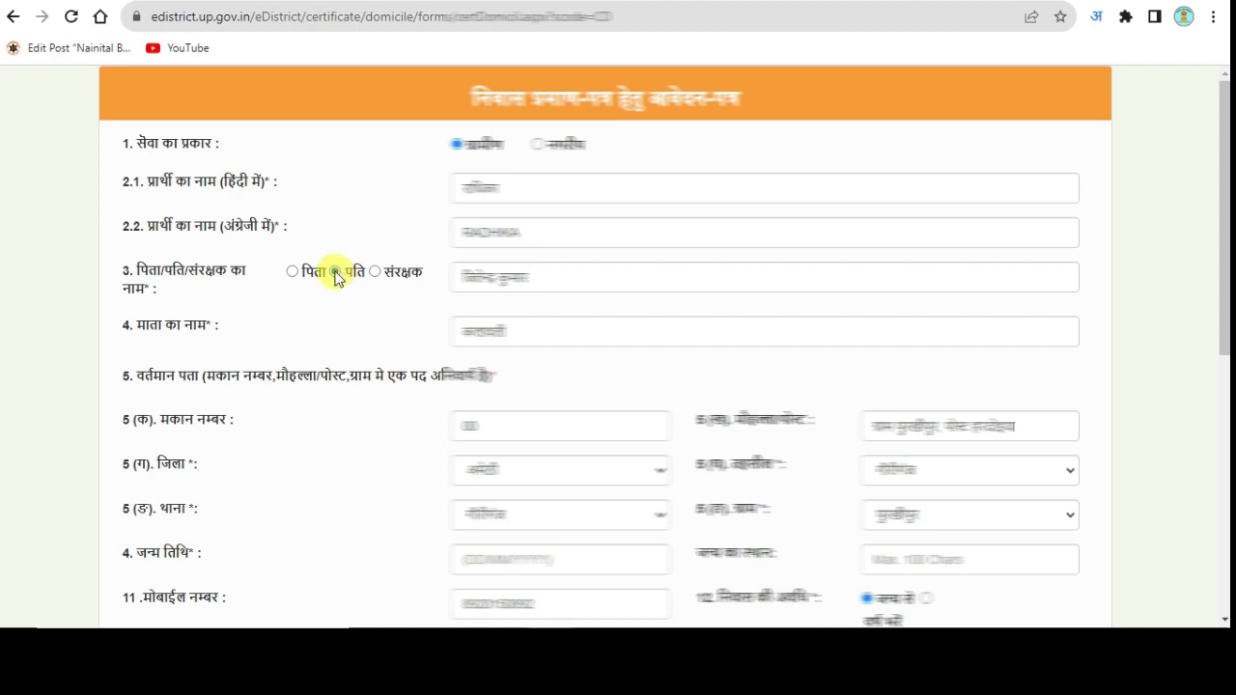
scroll(617, 284, down, 5)
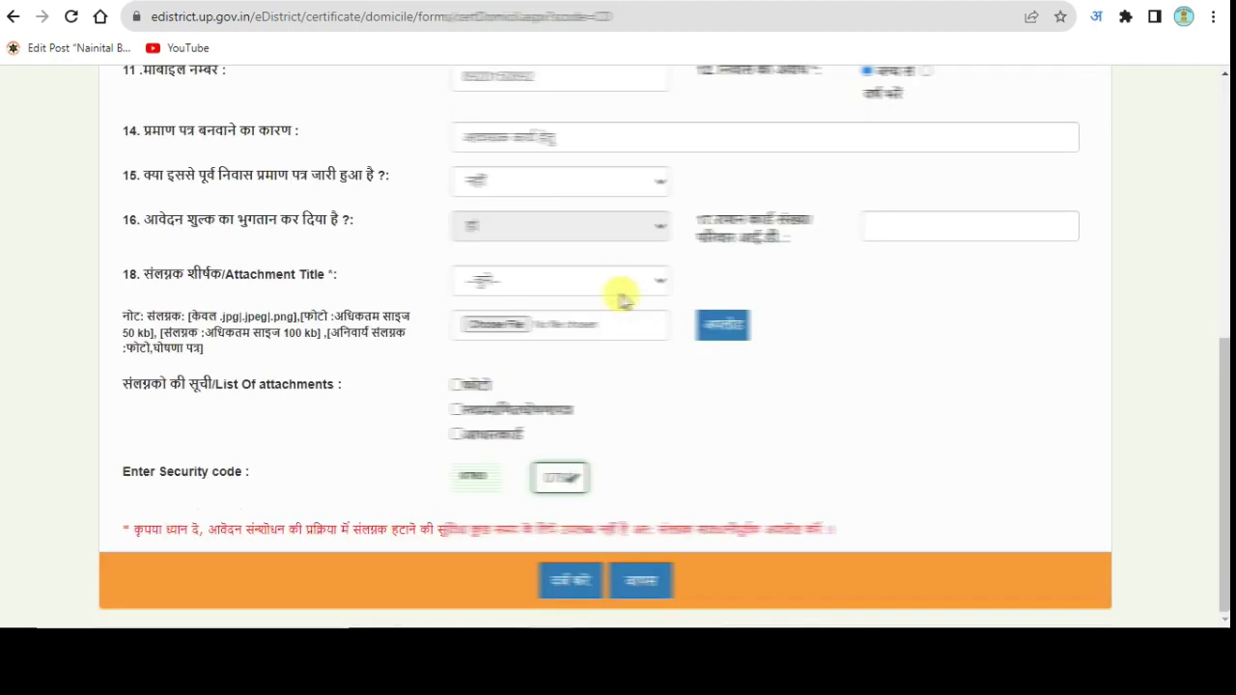
click(567, 580)
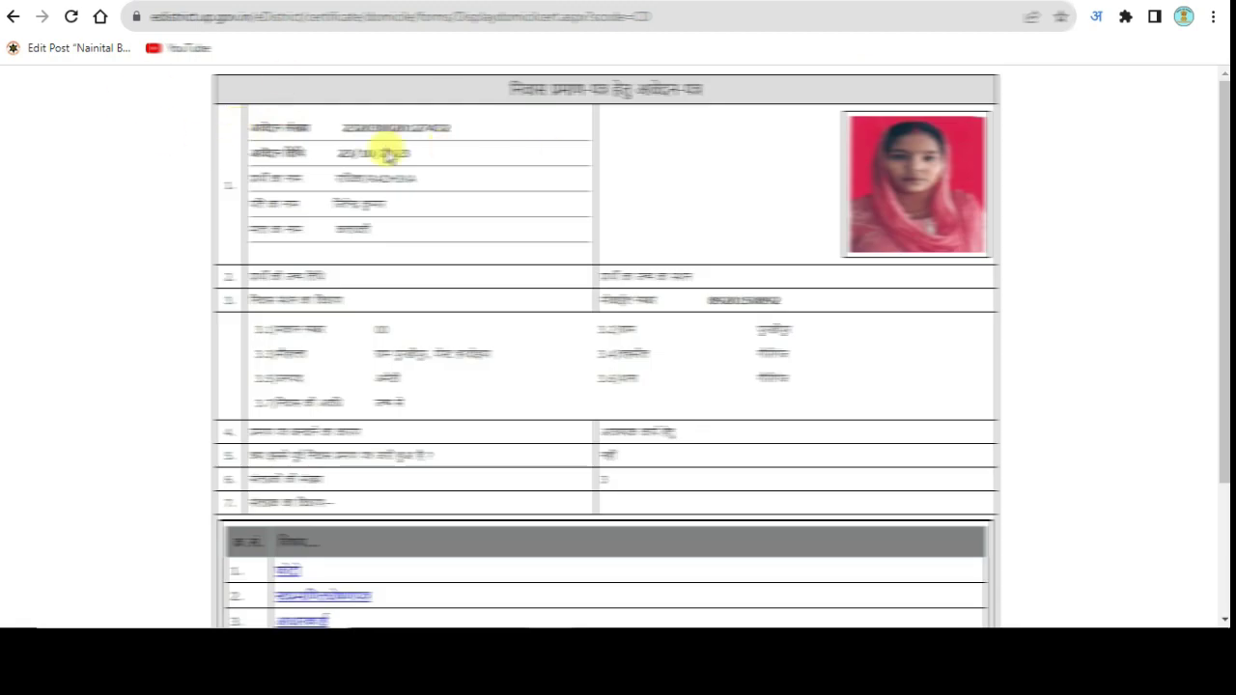
Step: Scroll through the domicile application preview to review the applicant's details and attachments
scroll(608, 280, down, 3)
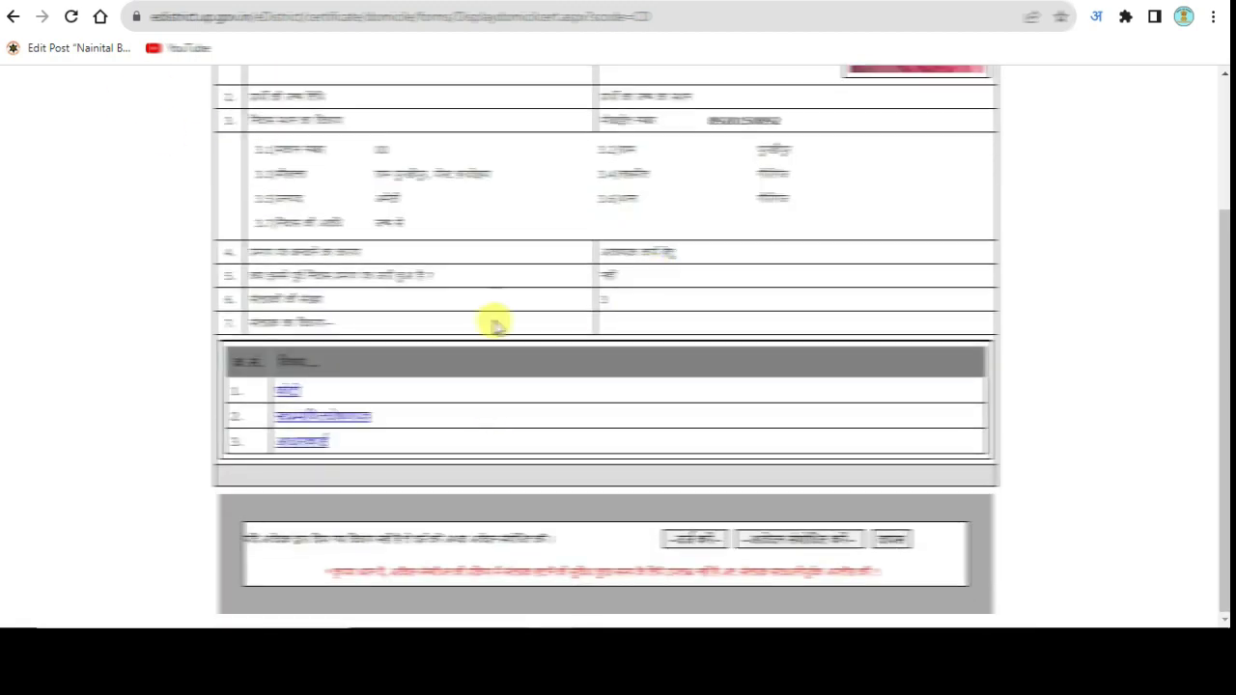
scroll(492, 323, up, 3)
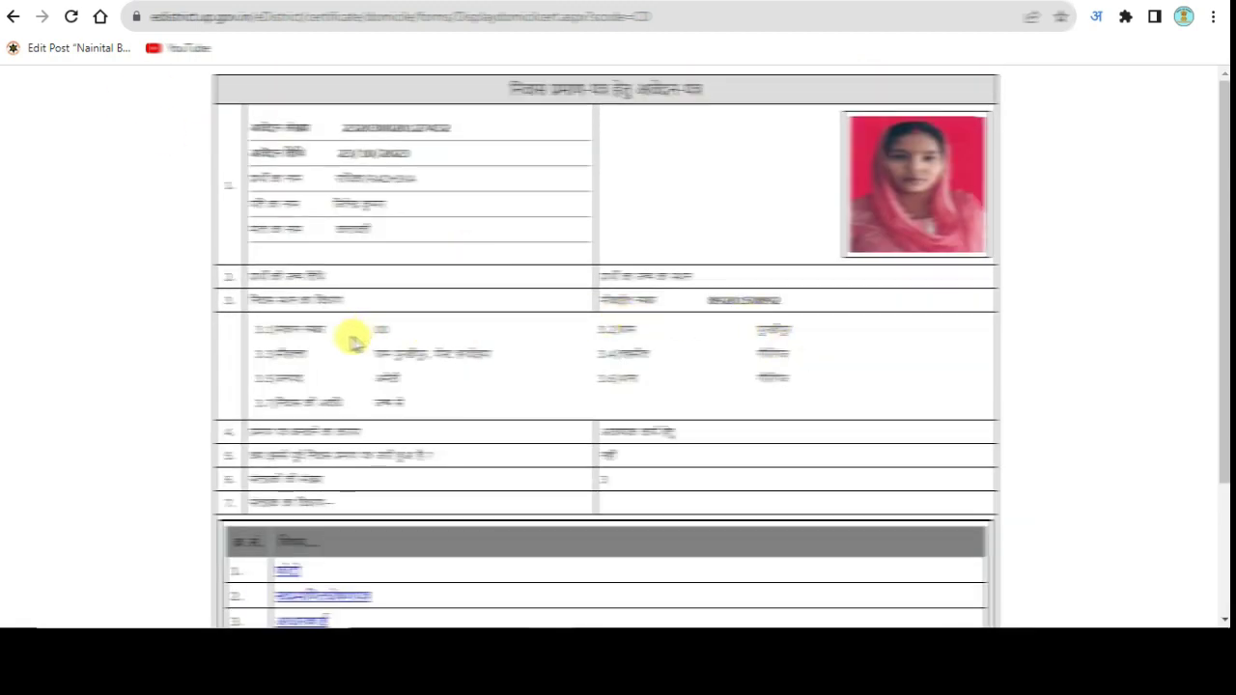
scroll(413, 299, down, 3)
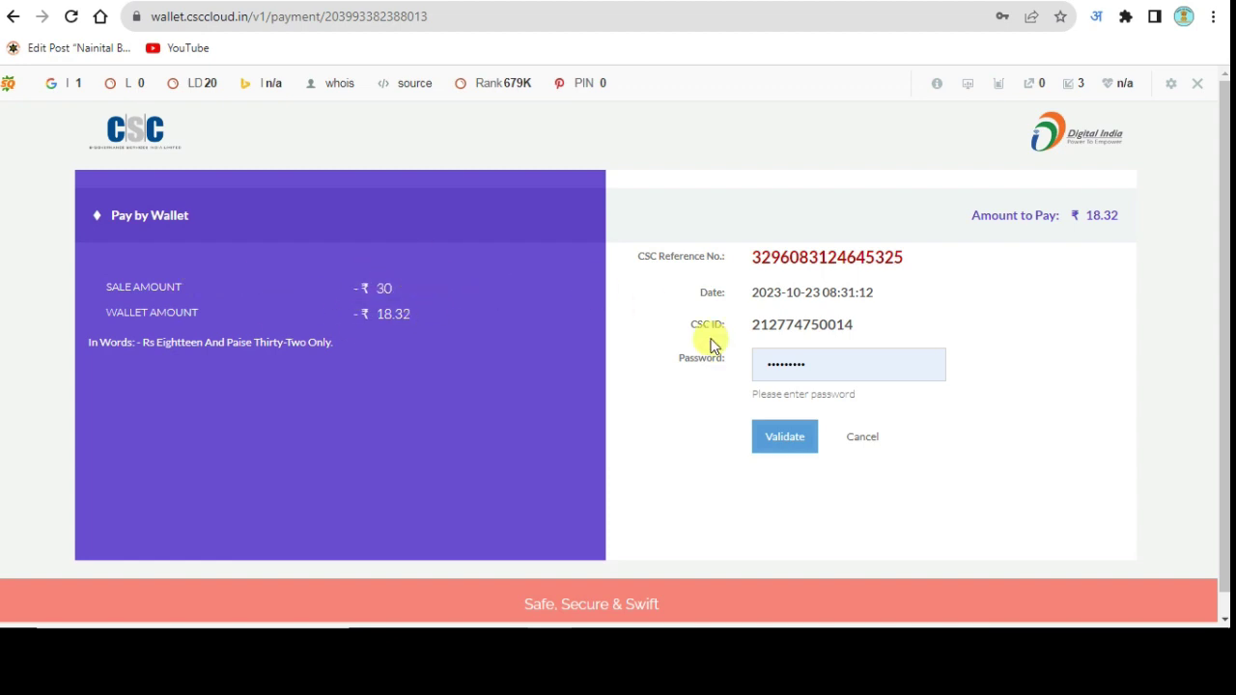
Step: Validate the wallet password, re-enter the wallet PIN, and pay ₹18.32, declining password saving
click(784, 439)
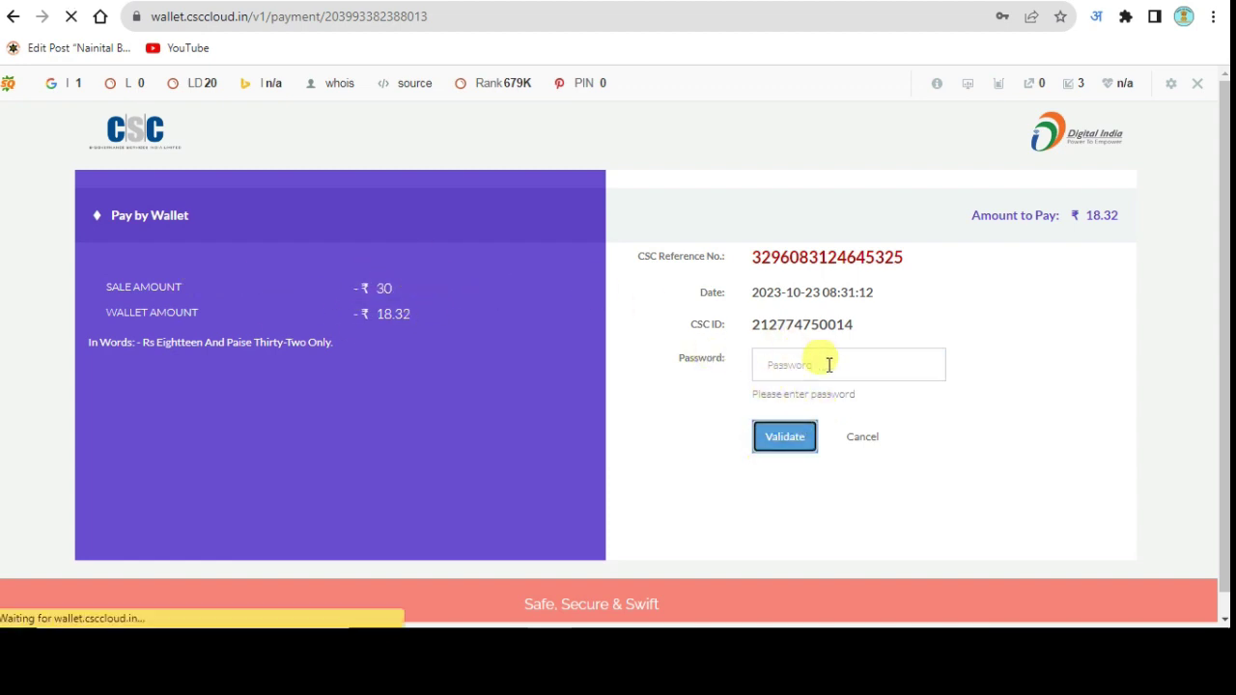
double_click(782, 363)
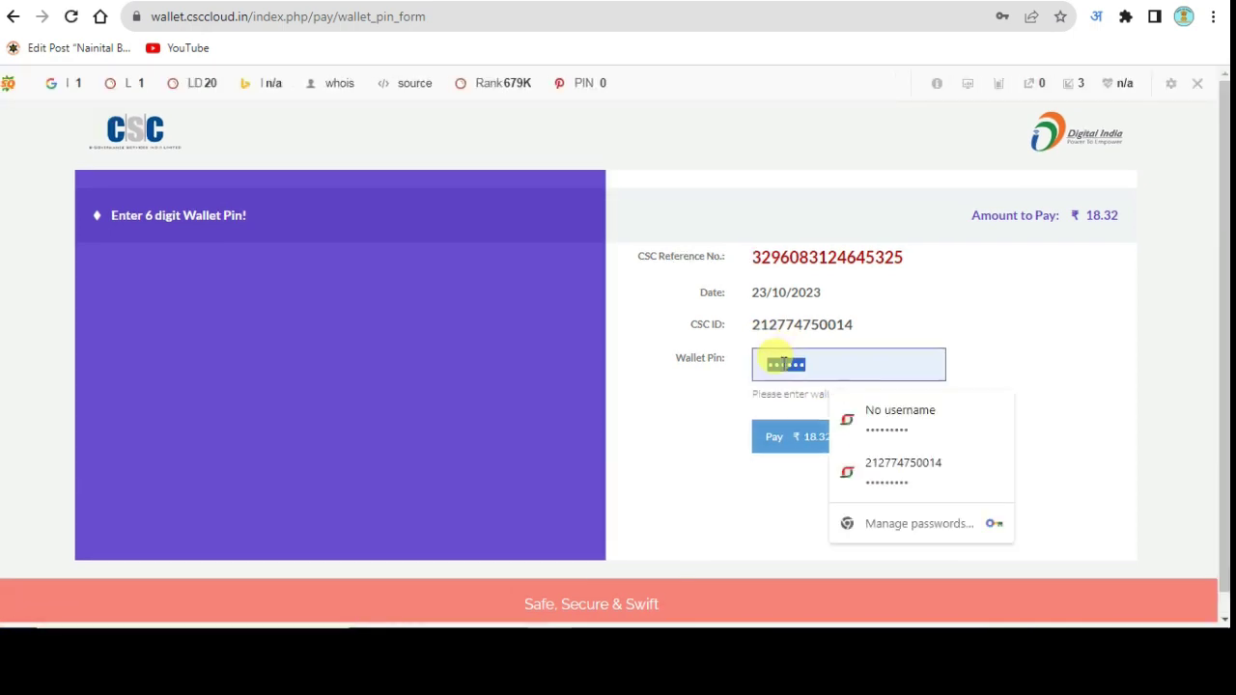
key(BackSpace)
text(123)
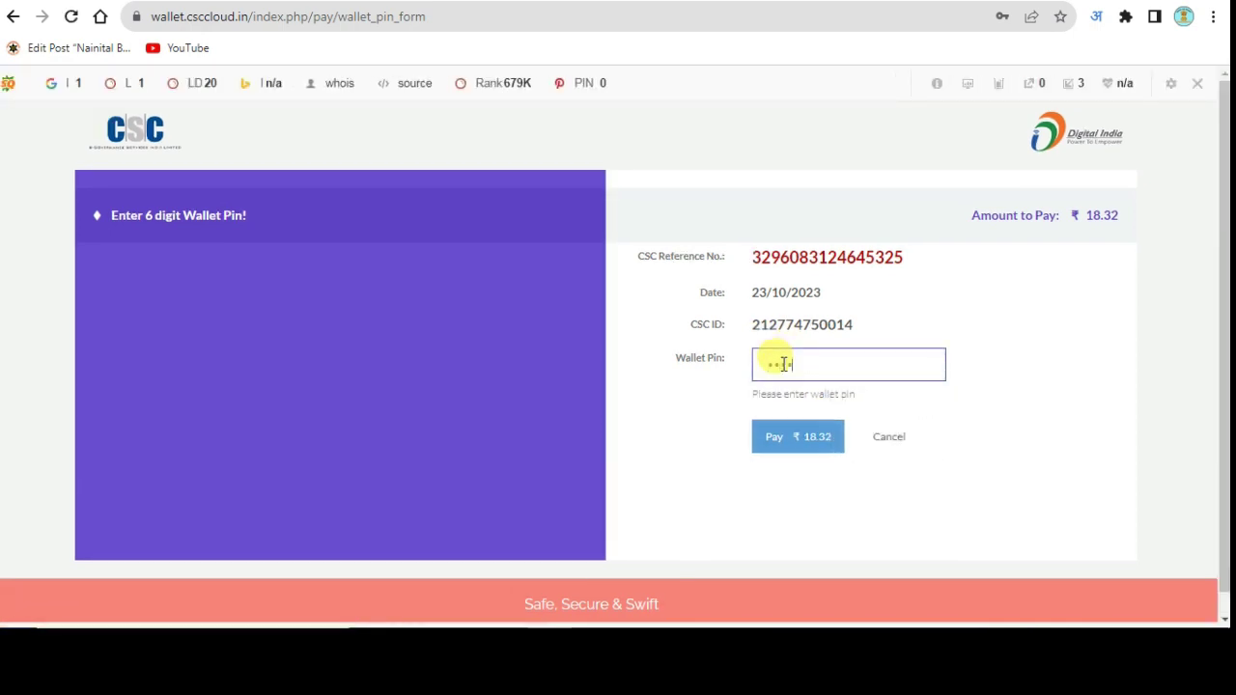
click(797, 443)
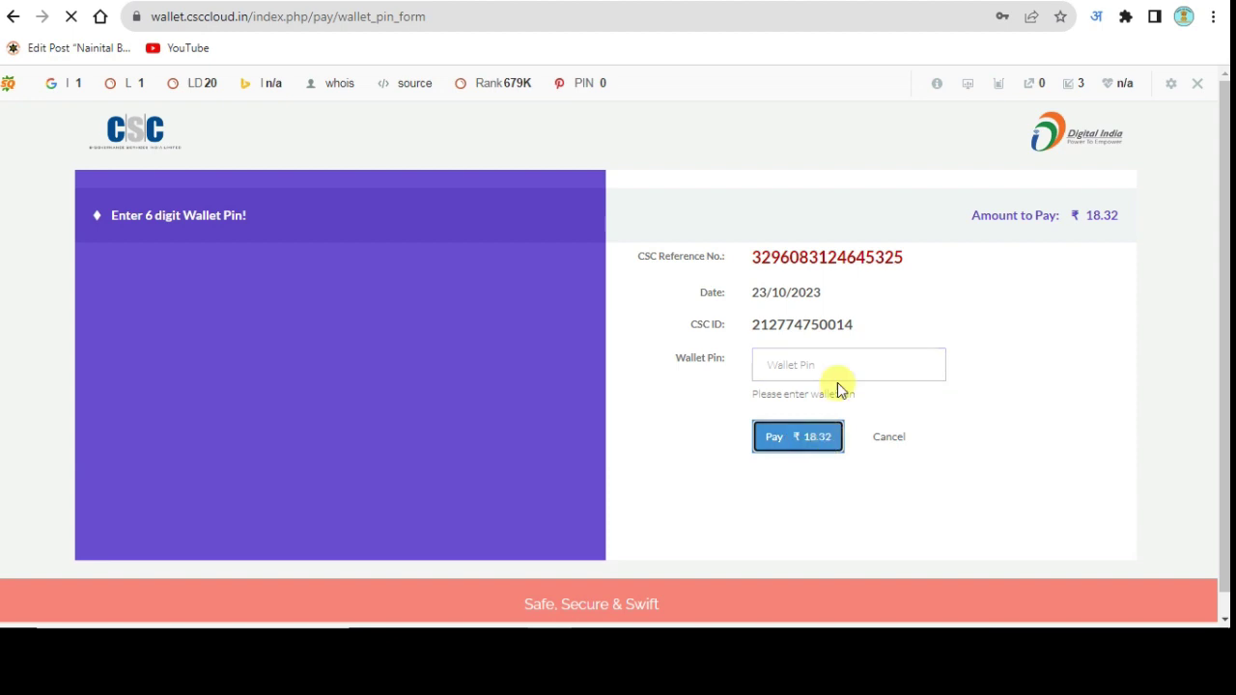
click(997, 280)
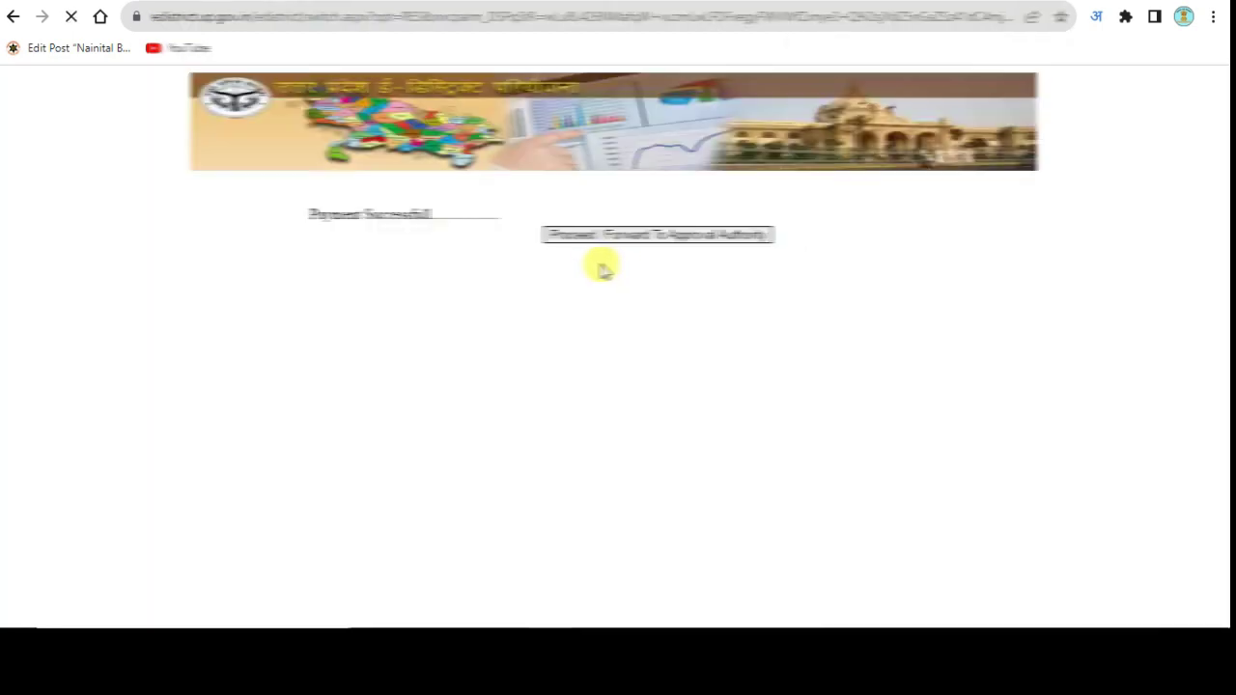
Step: Forward the paid application to the approval authority, select the slip's application number, and return home
click(603, 236)
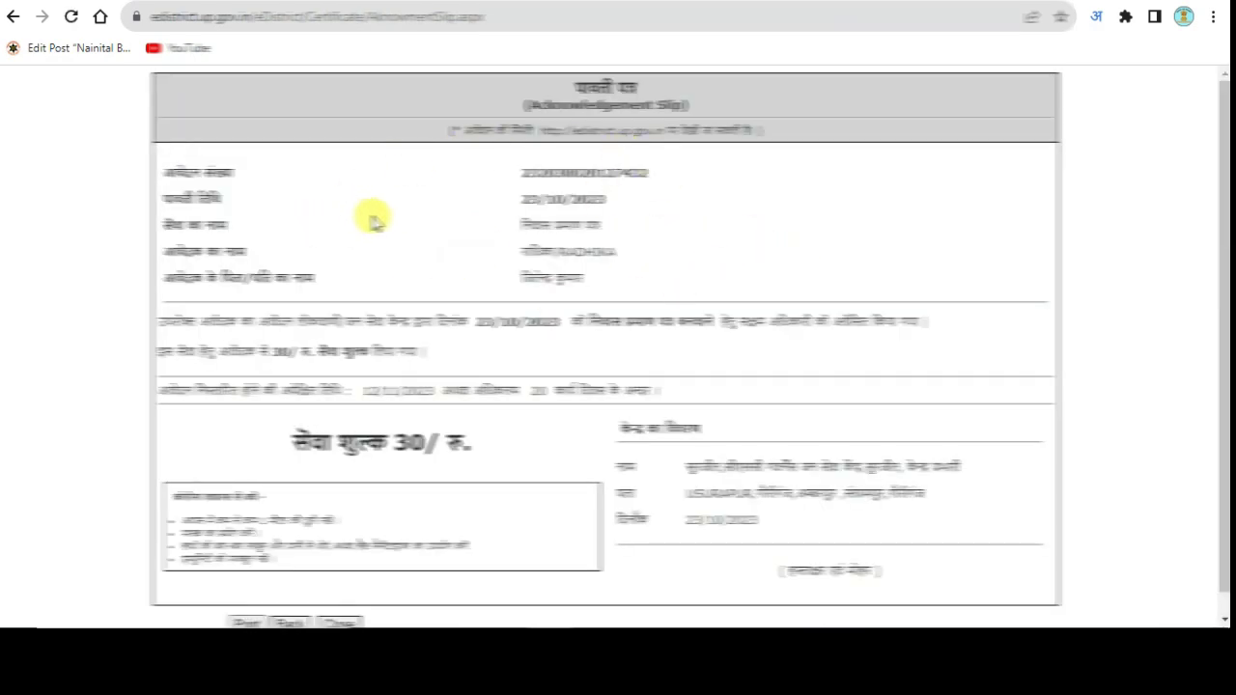
scroll(724, 290, down, 1)
scroll(700, 340, up, 1)
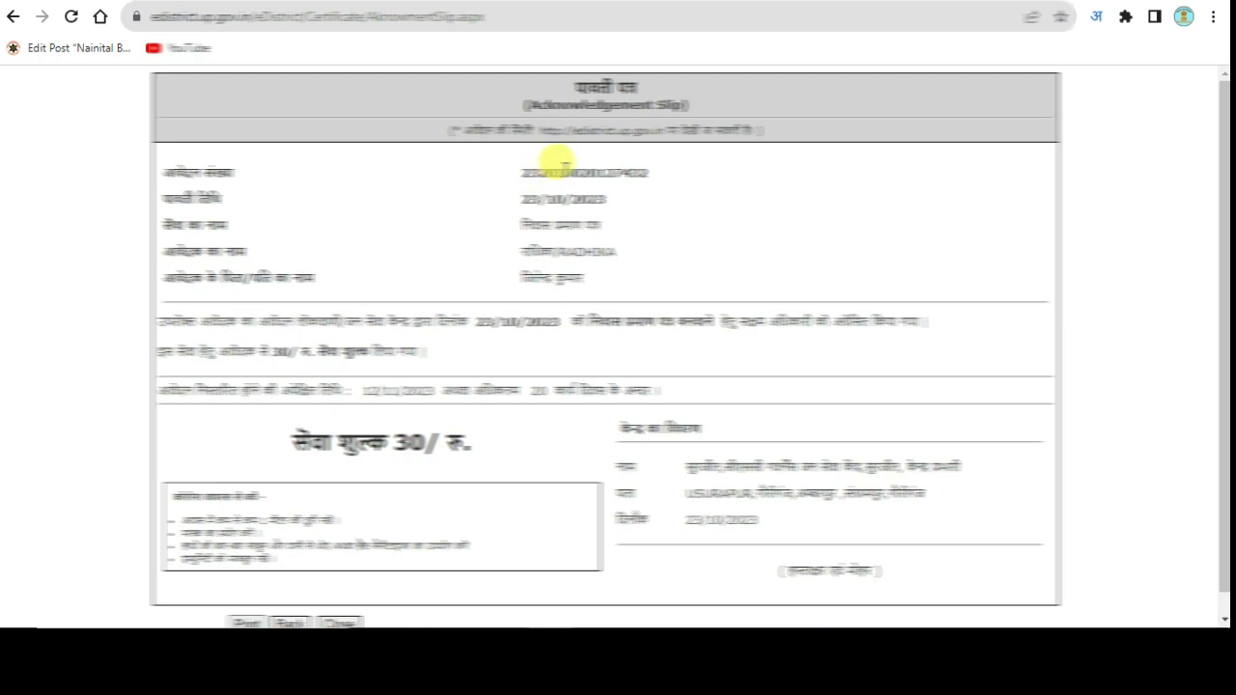
double_click(568, 170)
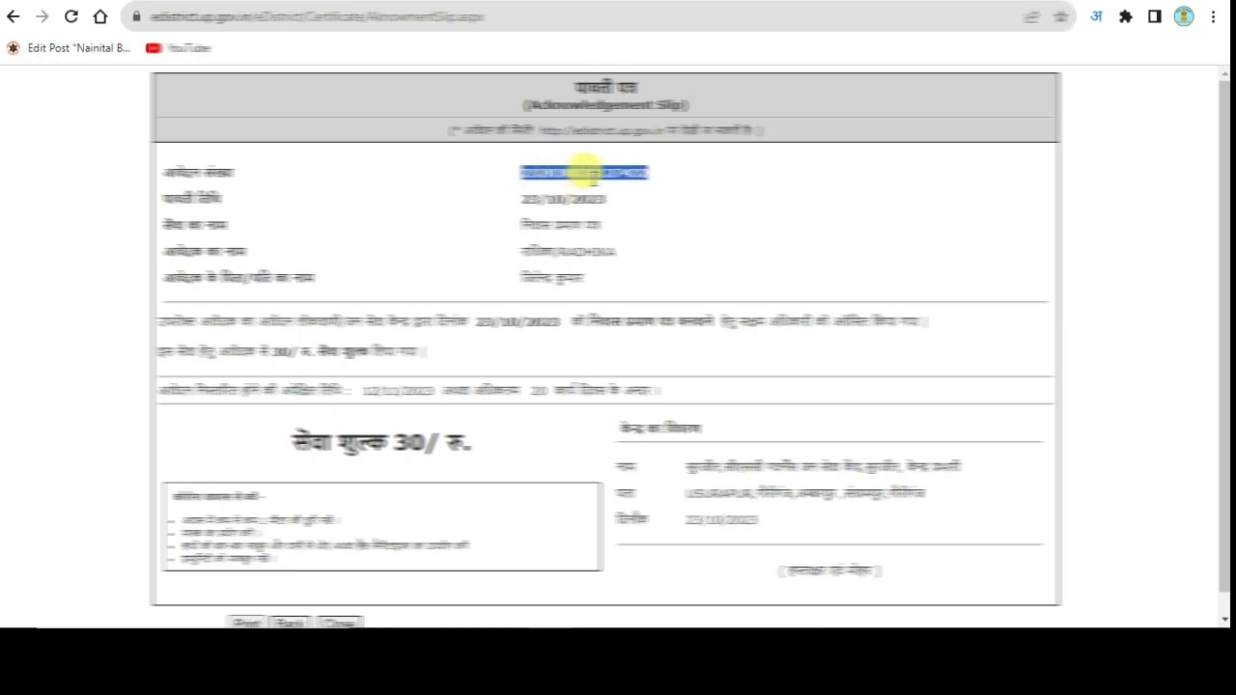
scroll(424, 424, down, 1)
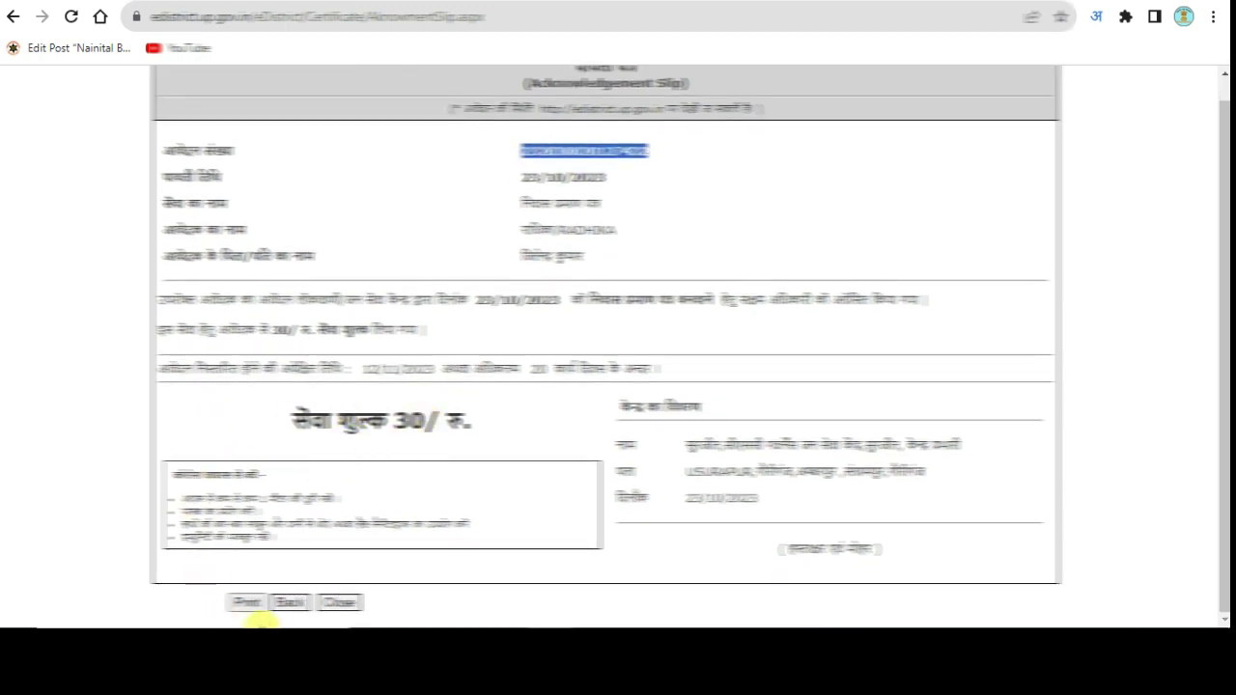
click(293, 604)
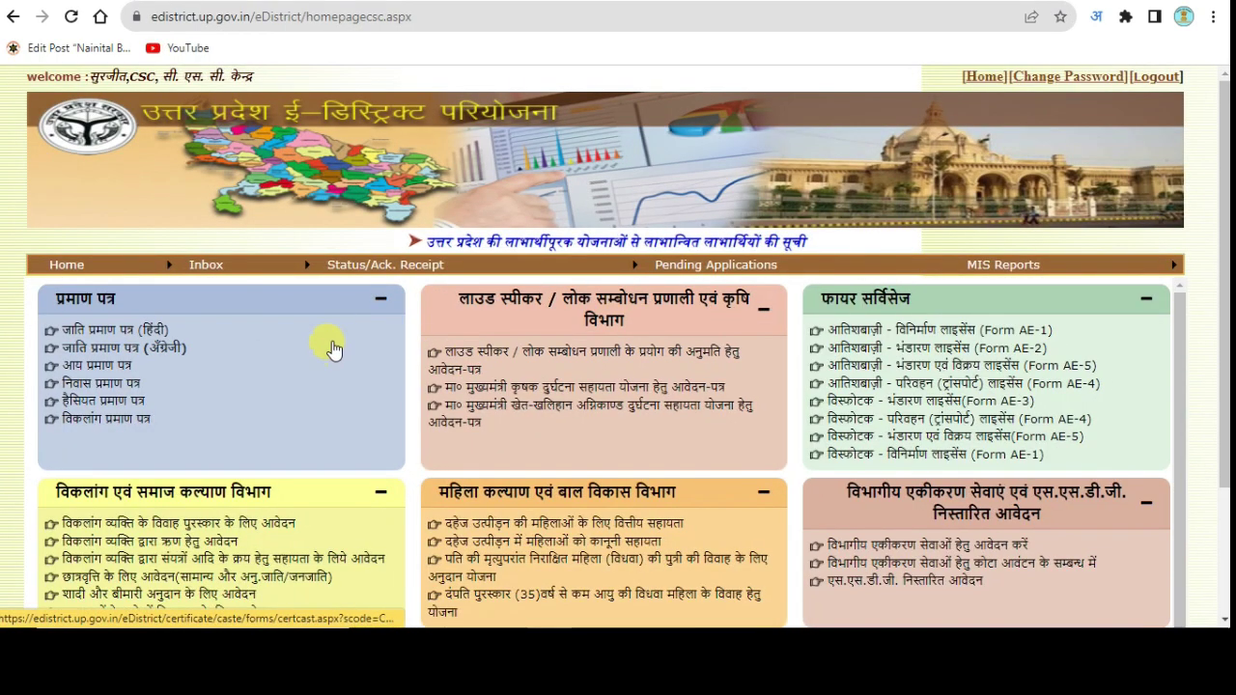
Step: Scroll down and back up over the certificate service panels on the reloaded CSC home page
scroll(243, 358, down, 1)
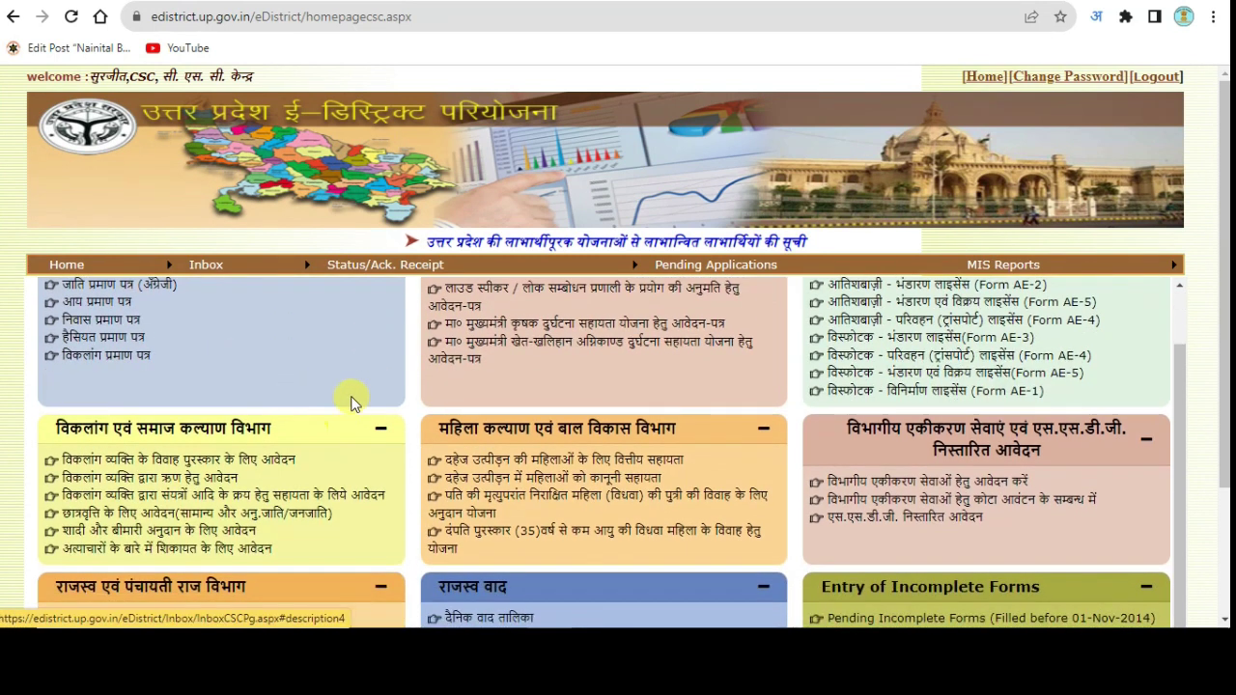
scroll(352, 388, up, 1)
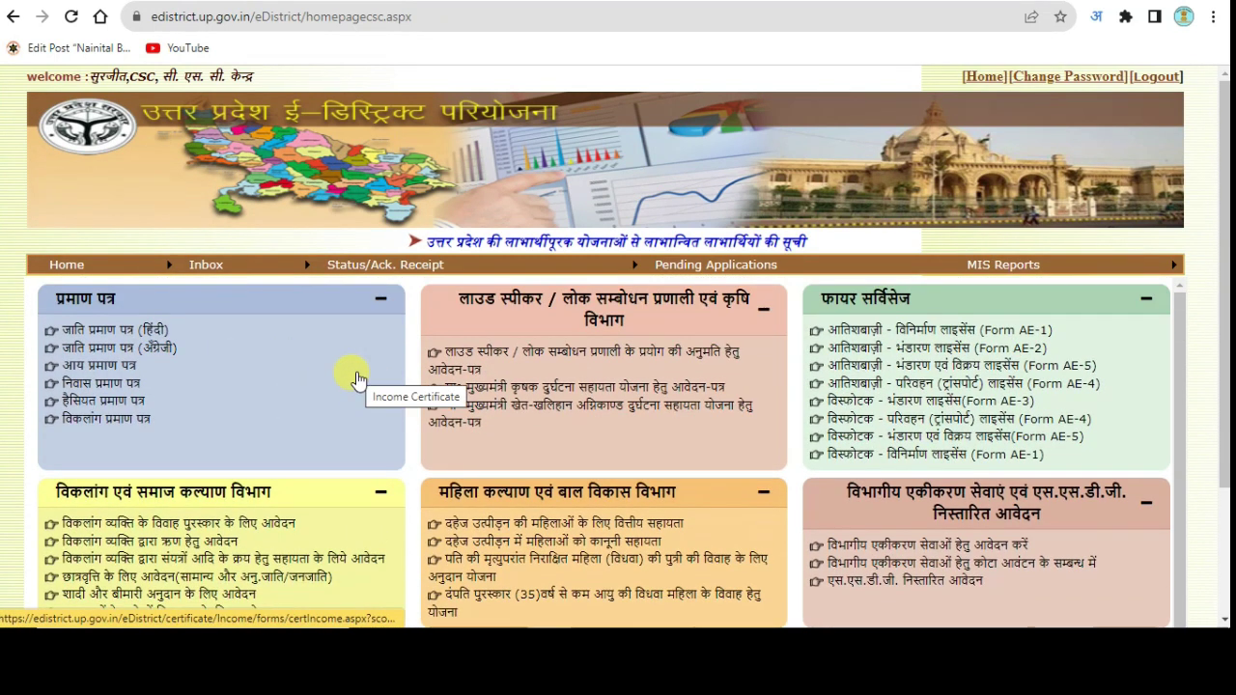